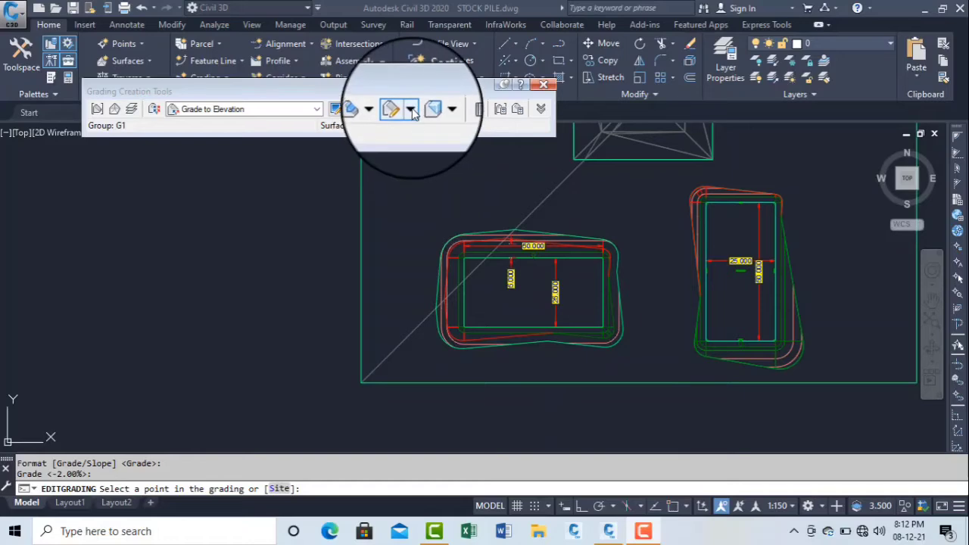
# Step: Create a grading infill inside the horizontal 50 by 25 rectangle
pyautogui.click(412, 112)
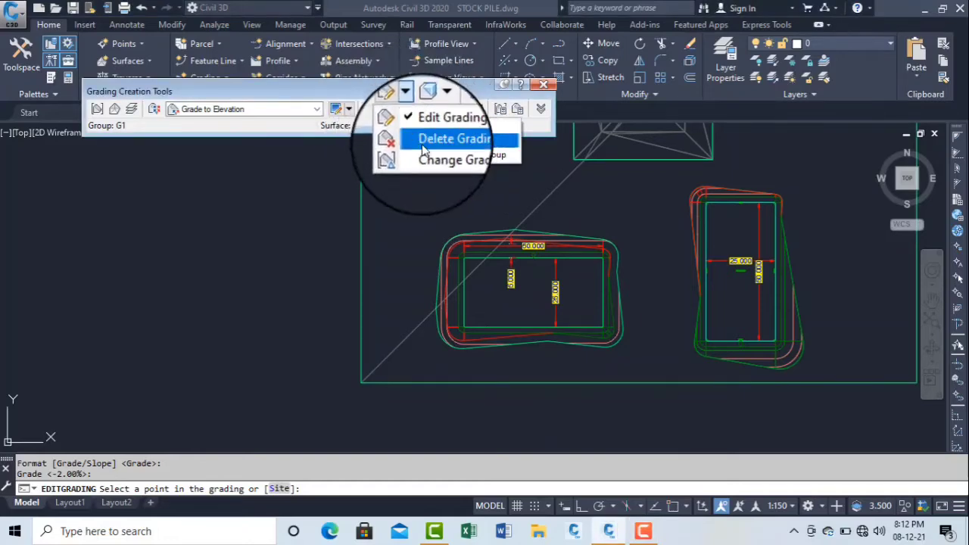
pyautogui.click(383, 112)
pyautogui.click(384, 112)
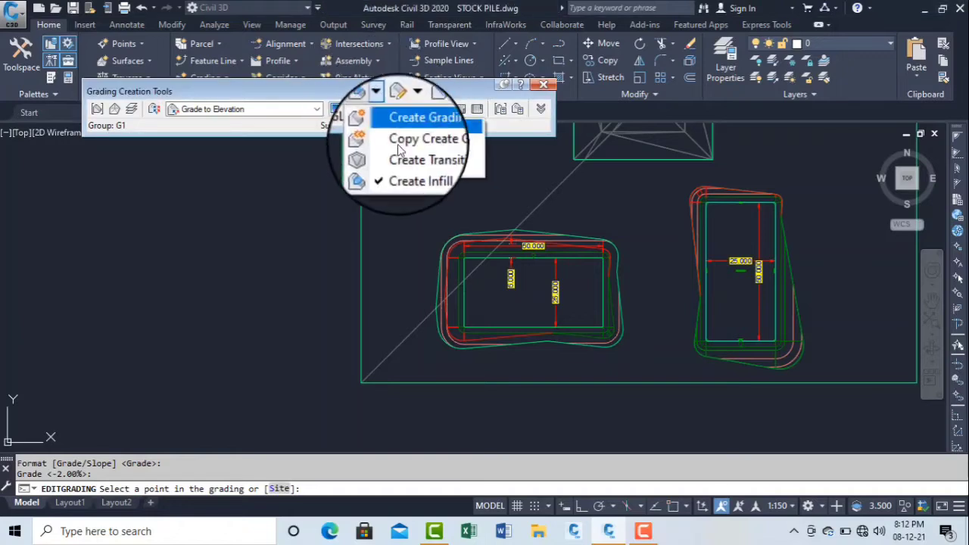
pyautogui.click(414, 176)
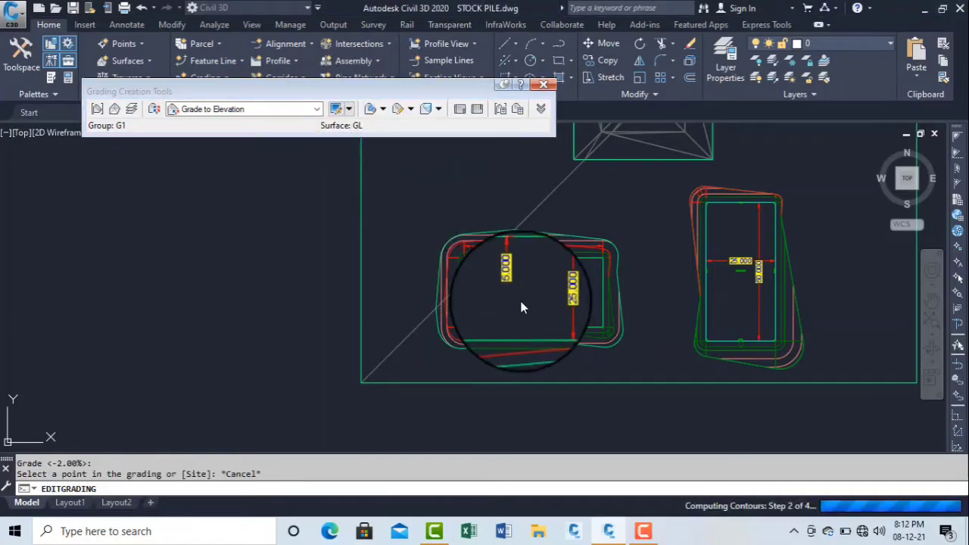
pyautogui.click(384, 111)
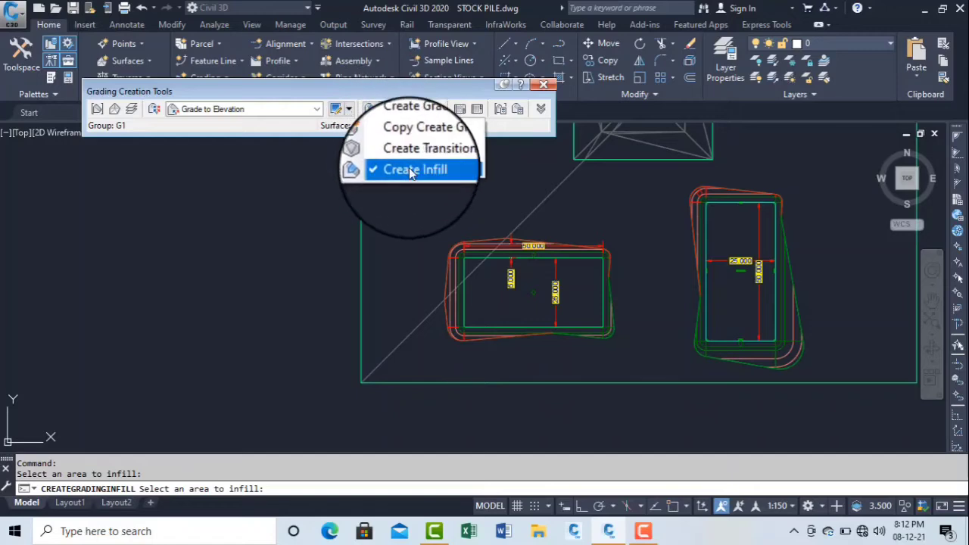
pyautogui.click(412, 173)
pyautogui.press('Escape')
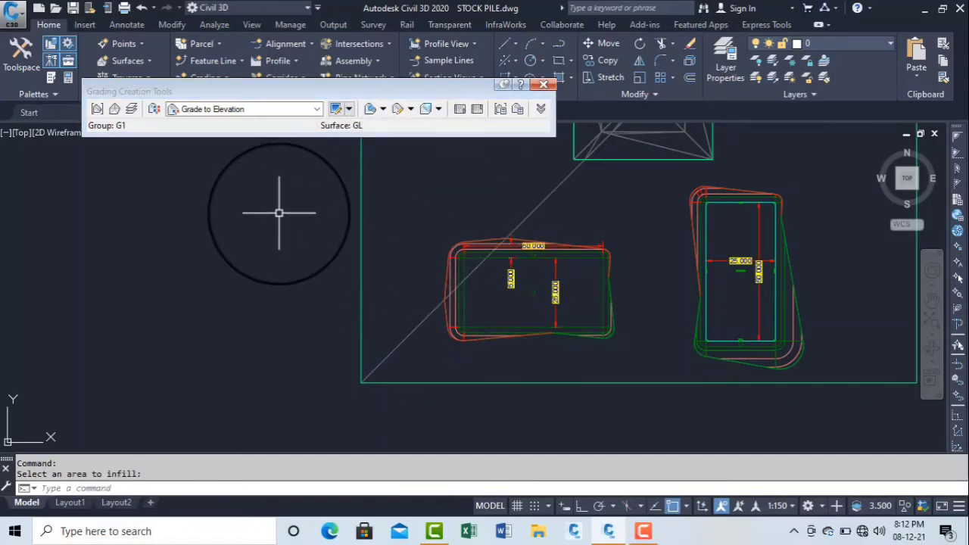
pyautogui.click(316, 109)
pyautogui.click(231, 125)
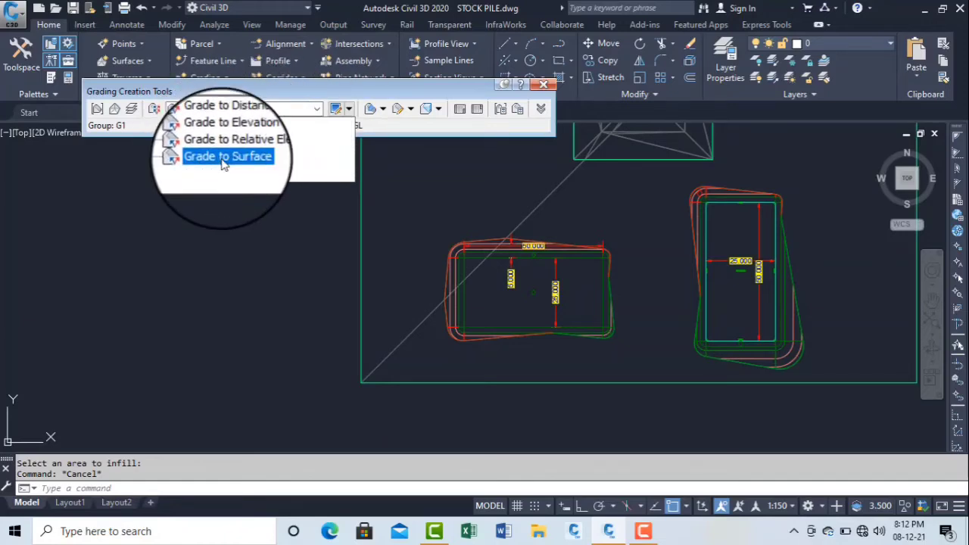
pyautogui.click(504, 271)
# Step: Edit the innermost grading around the horizontal rectangle, setting its distance to 5 m and accepting the -2.00% grade
pyautogui.scroll(5, 462, 244)
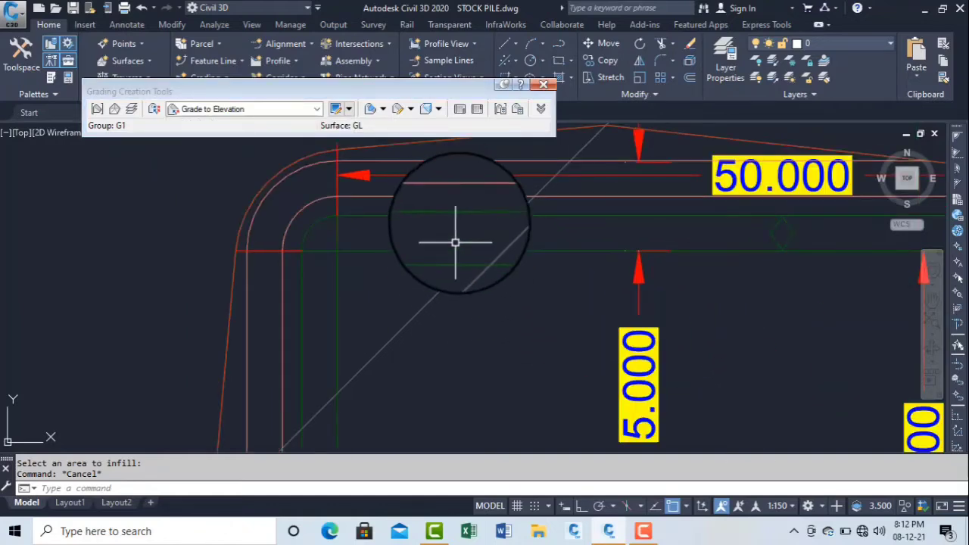
pyautogui.scroll(-2, 457, 216)
pyautogui.scroll(-2, 465, 184)
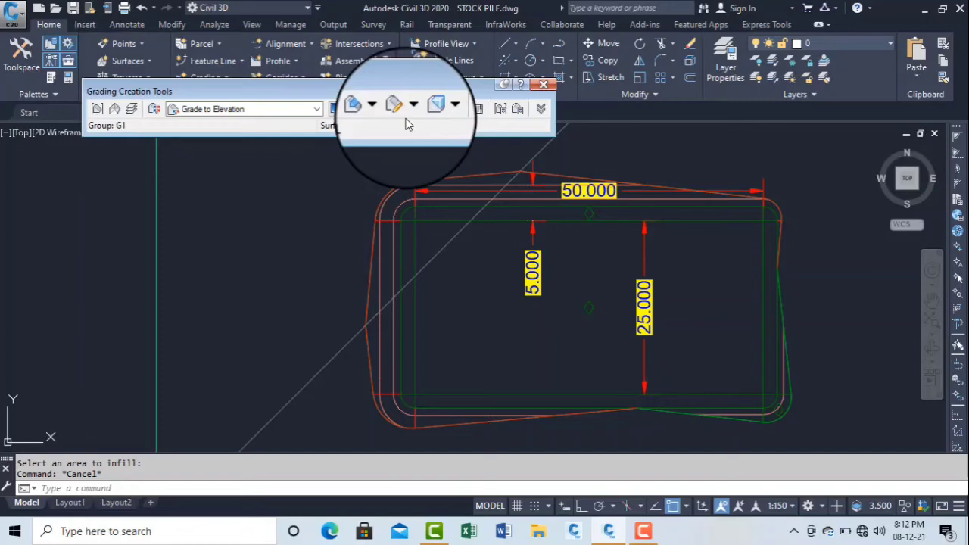
pyautogui.click(411, 111)
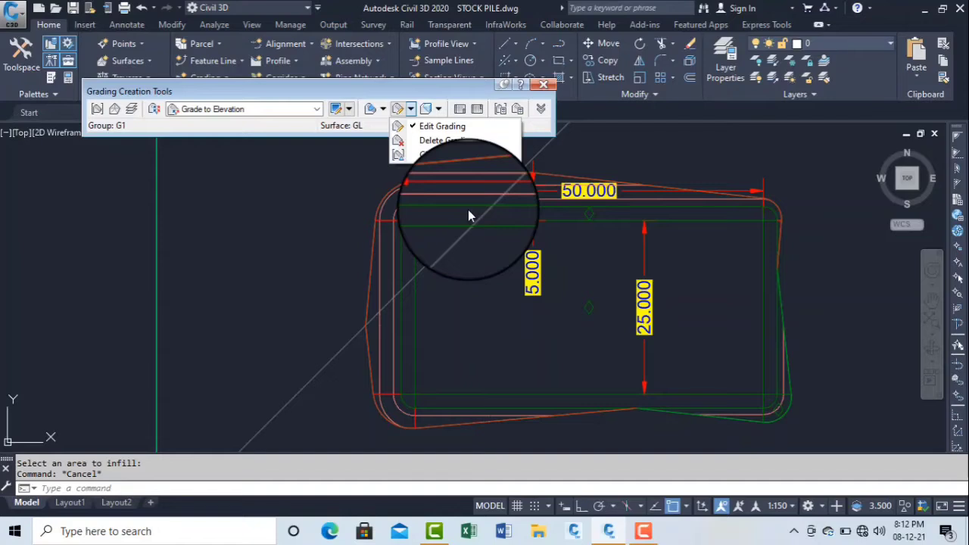
pyautogui.click(434, 129)
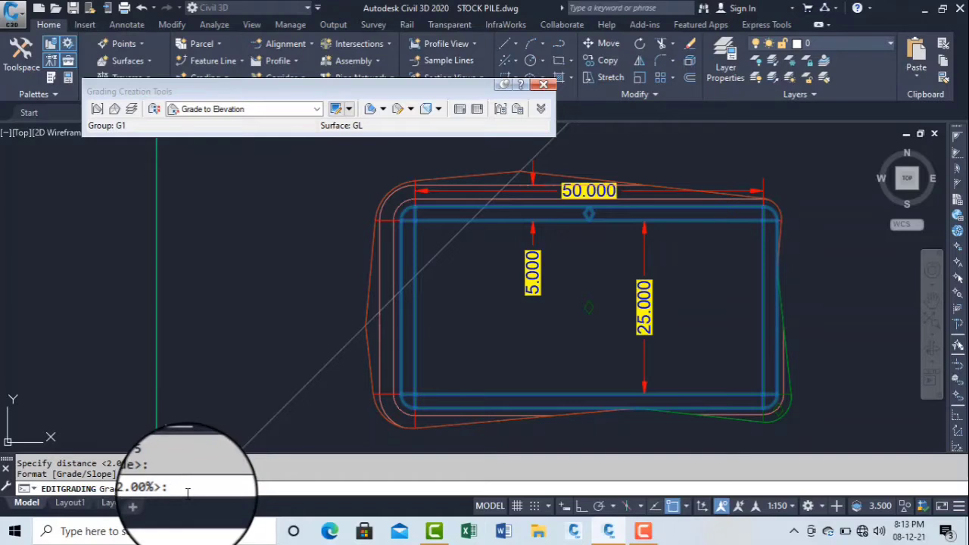
pyautogui.press('Return')
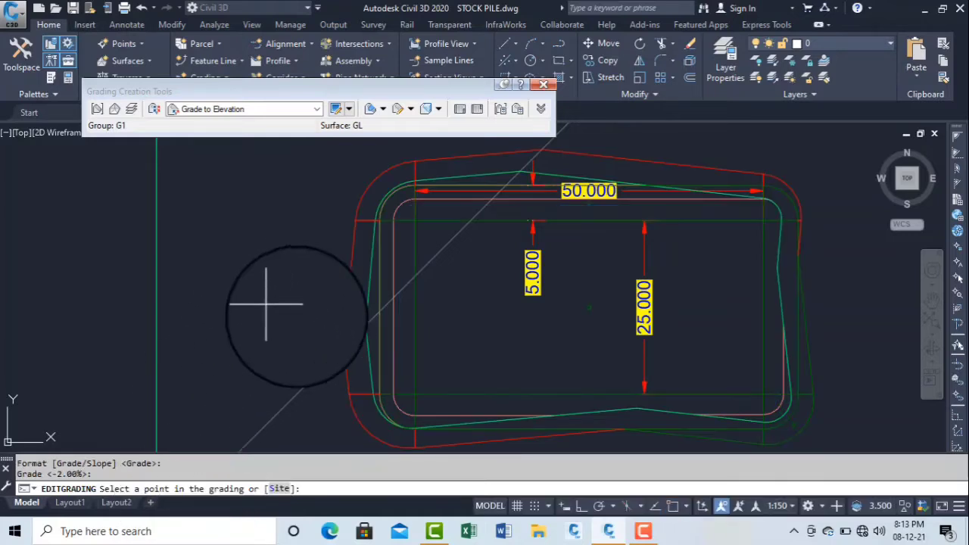
pyautogui.scroll(4, 538, 263)
pyautogui.scroll(-2, 523, 234)
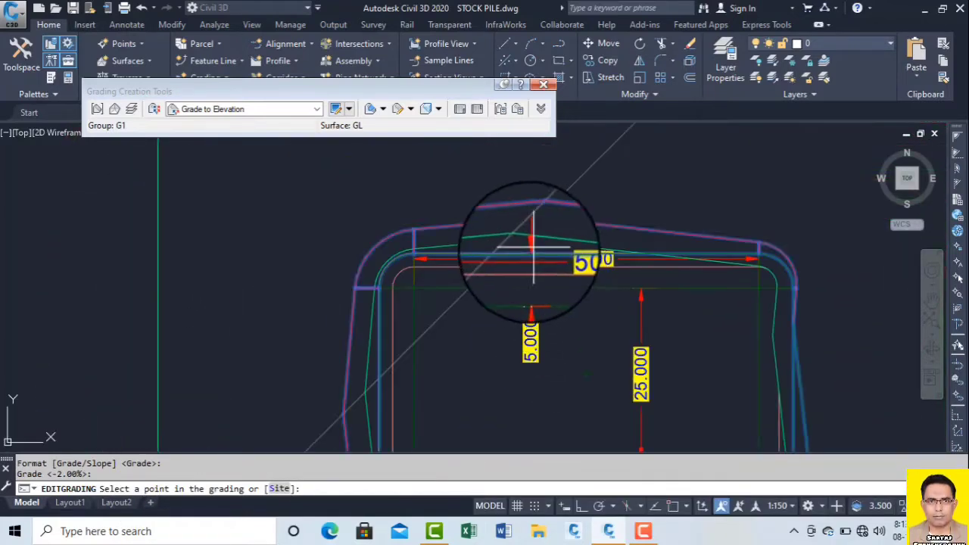
pyautogui.scroll(4, 529, 272)
pyautogui.scroll(-4, 519, 227)
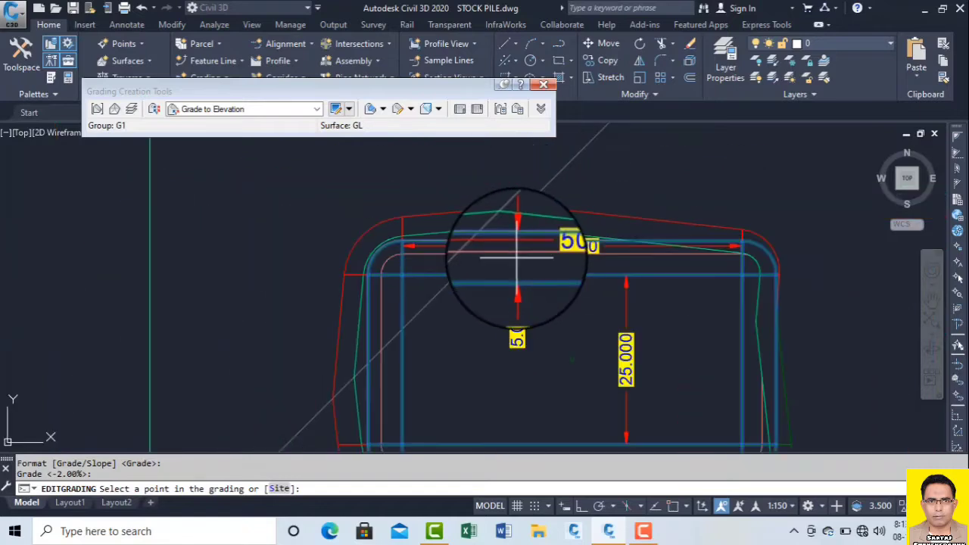
pyautogui.scroll(2, 517, 257)
pyautogui.click(519, 243)
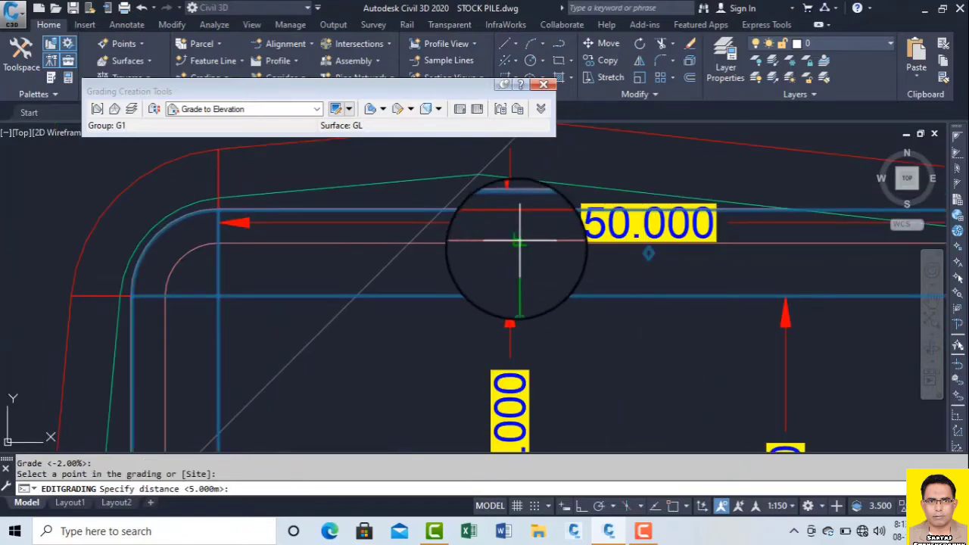
pyautogui.press('Escape')
pyautogui.press('Escape')
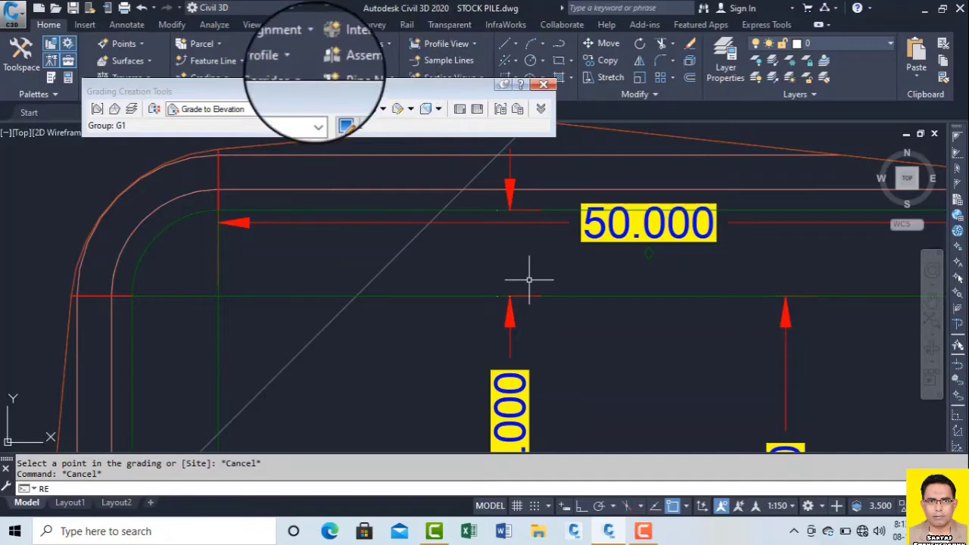
# Step: Regenerate the model display
pyautogui.scroll(-1, 529, 280)
pyautogui.press('Return')
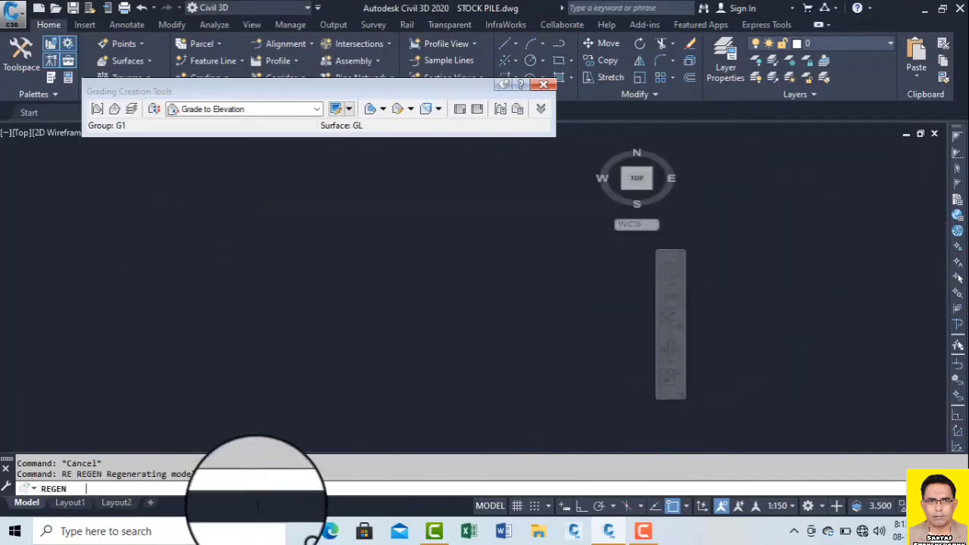
pyautogui.scroll(-1, 460, 245)
# Step: Edit the outer slope grading around the horizontal rectangle, setting its fill slope to 5:1
pyautogui.click(438, 110)
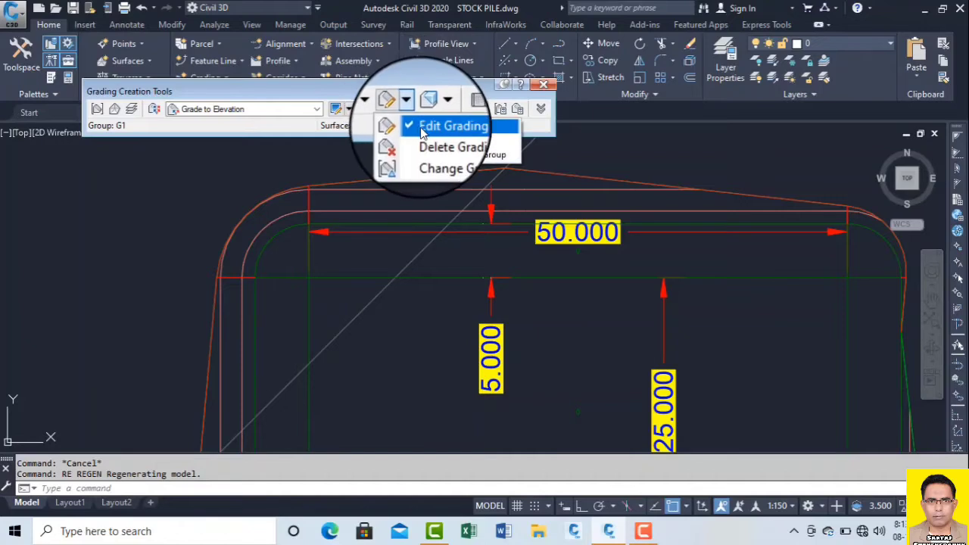
pyautogui.click(443, 123)
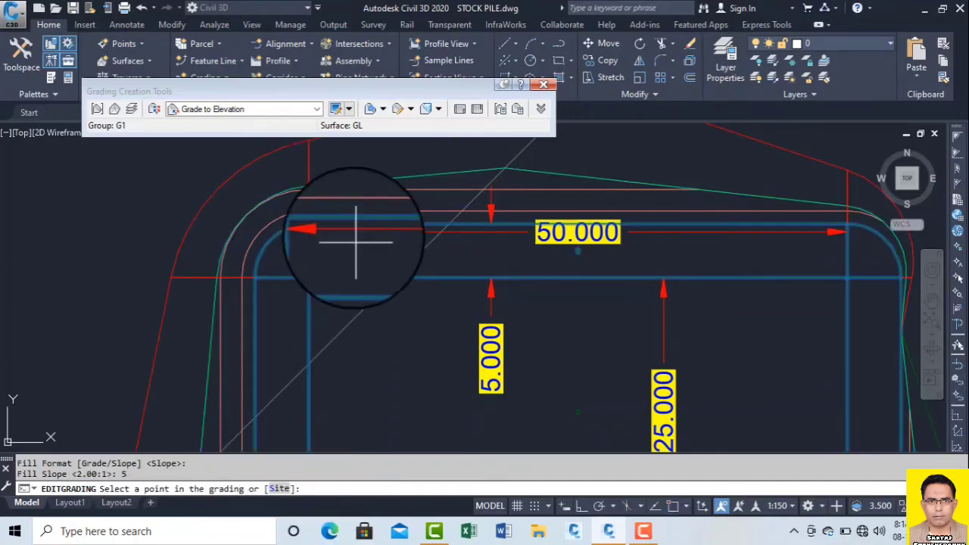
pyautogui.scroll(-5, 433, 282)
pyautogui.scroll(3, 433, 282)
pyautogui.scroll(3, 329, 264)
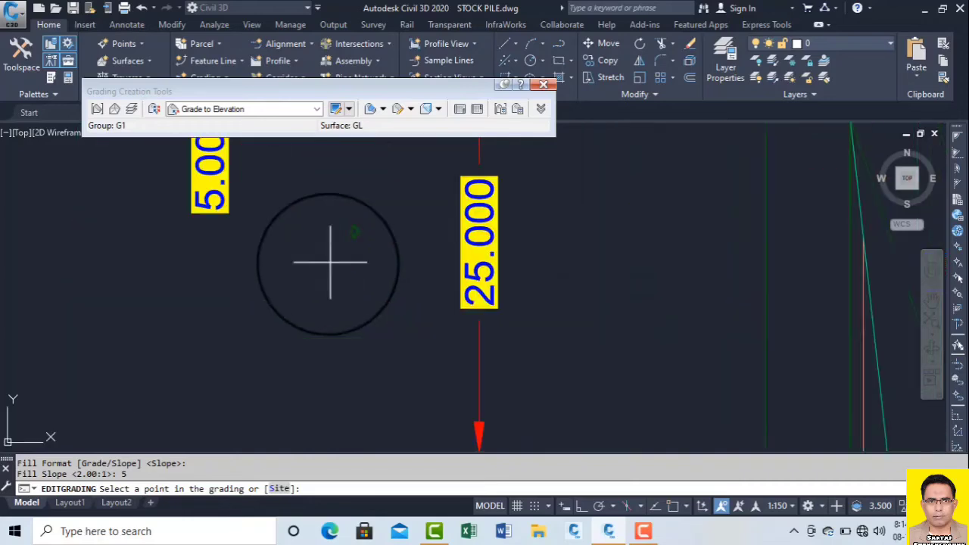
pyautogui.scroll(-5, 492, 283)
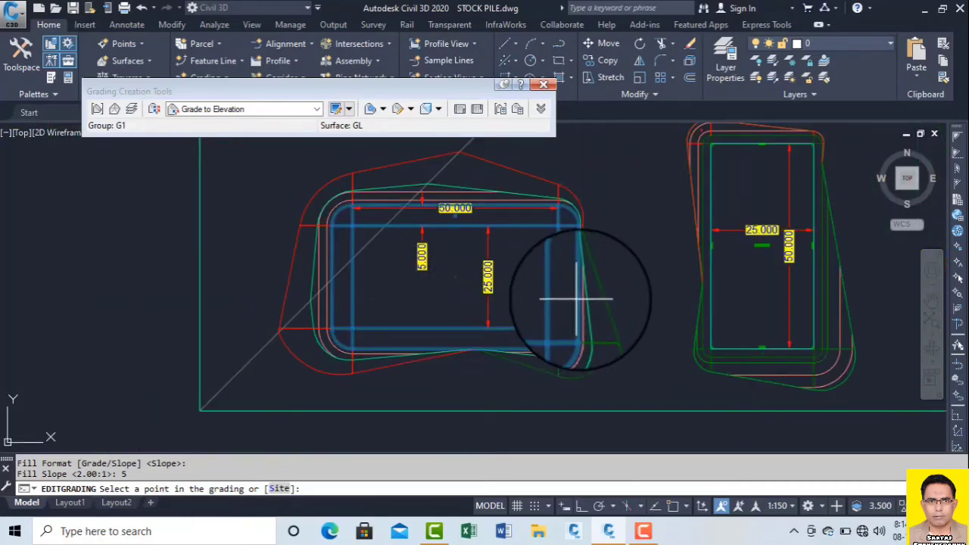
pyautogui.press('Escape')
# Step: Inspect the edited gradings in the Object Viewer, orbiting around the infilled pad and its side slopes in 3D
pyautogui.scroll(5, 547, 260)
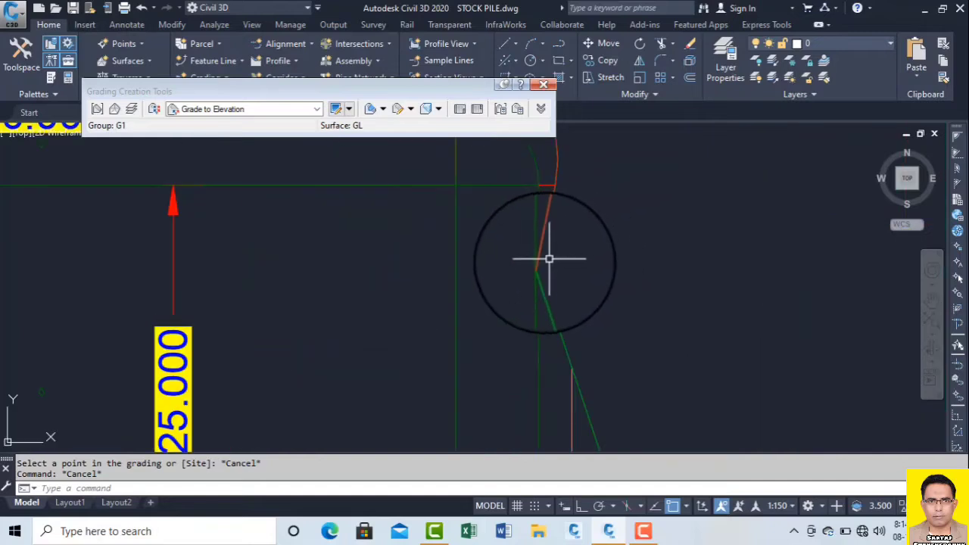
pyautogui.scroll(-5, 540, 267)
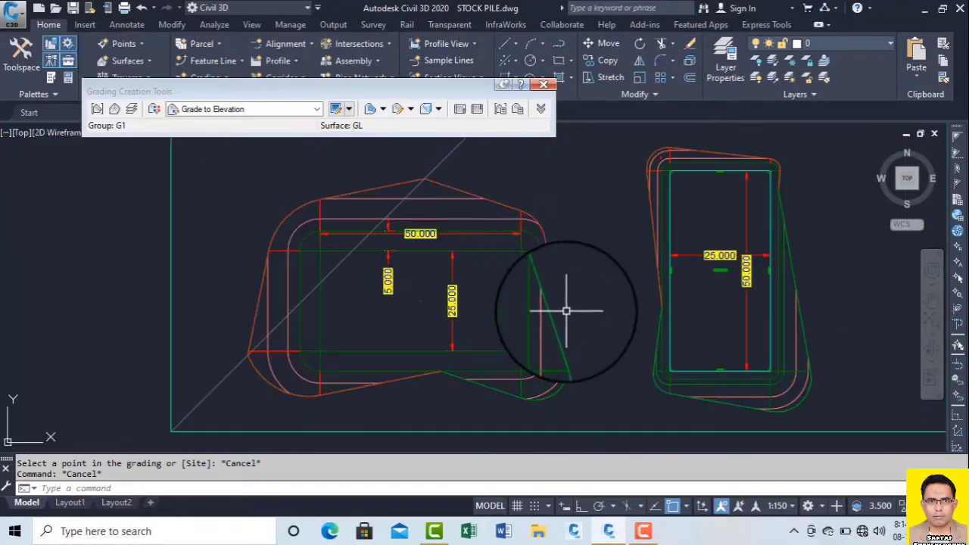
pyautogui.click(568, 311)
pyautogui.click(503, 292)
pyautogui.rightClick(501, 292)
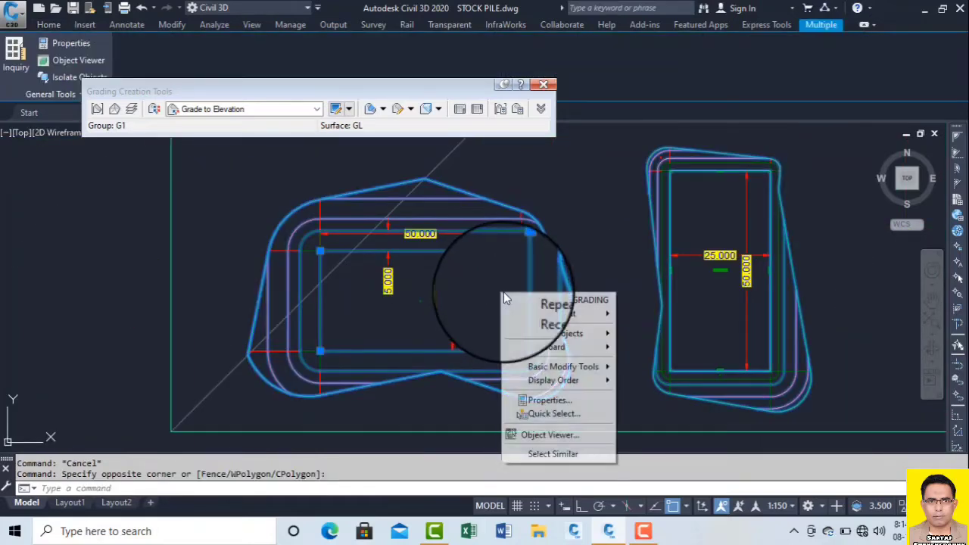
pyautogui.click(569, 438)
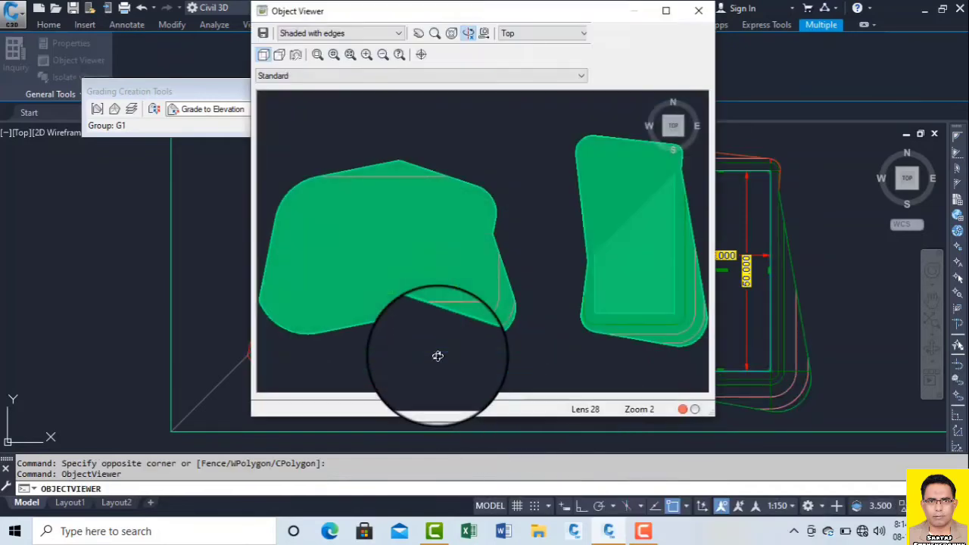
pyautogui.moveTo(437, 352); pyautogui.dragTo(367, 230)
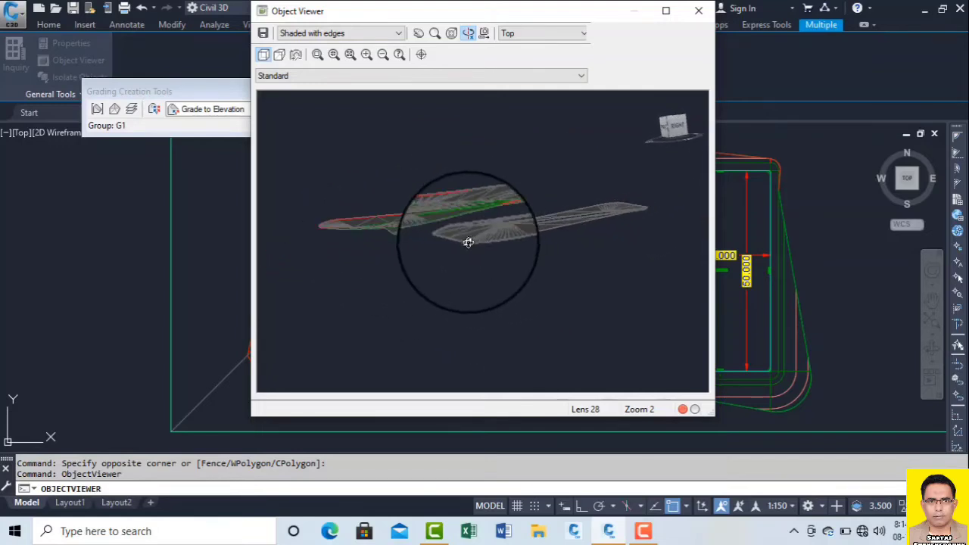
pyautogui.moveTo(468, 243); pyautogui.dragTo(510, 217)
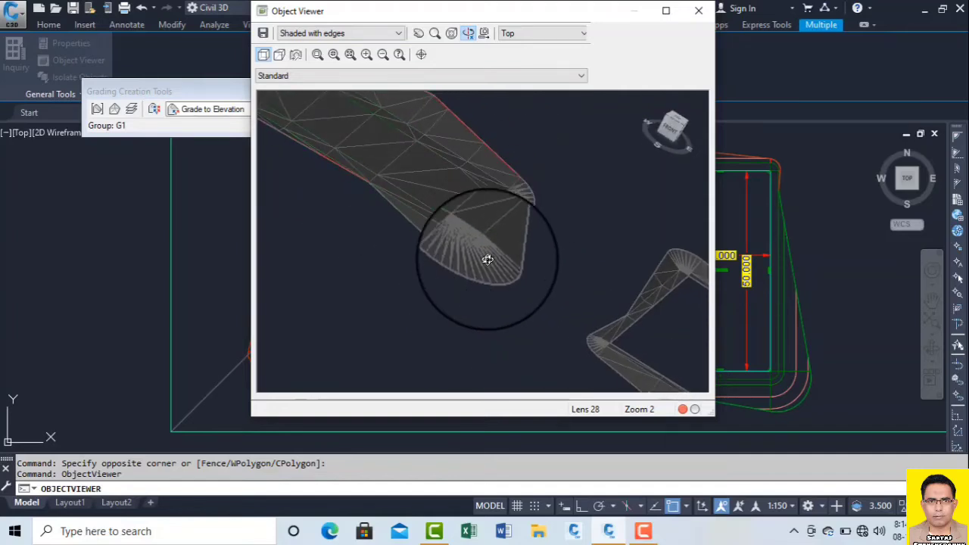
pyautogui.moveTo(449, 257); pyautogui.dragTo(655, 353)
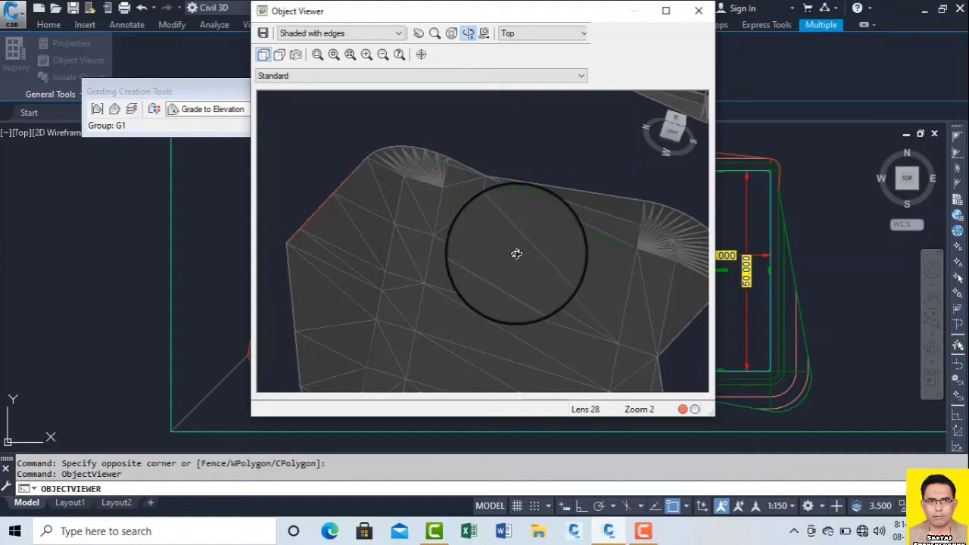
pyautogui.scroll(-5, 515, 256)
pyautogui.rightClick(492, 253)
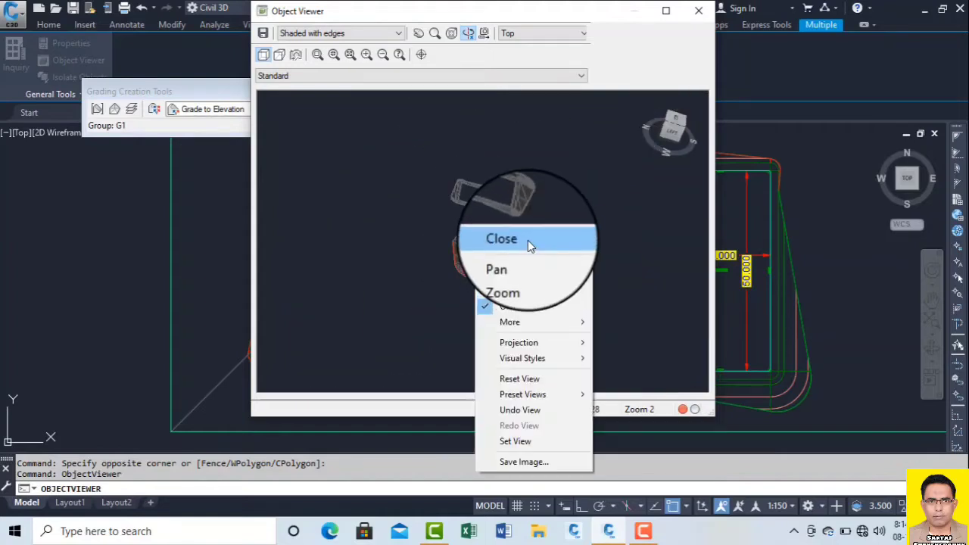
pyautogui.click(528, 240)
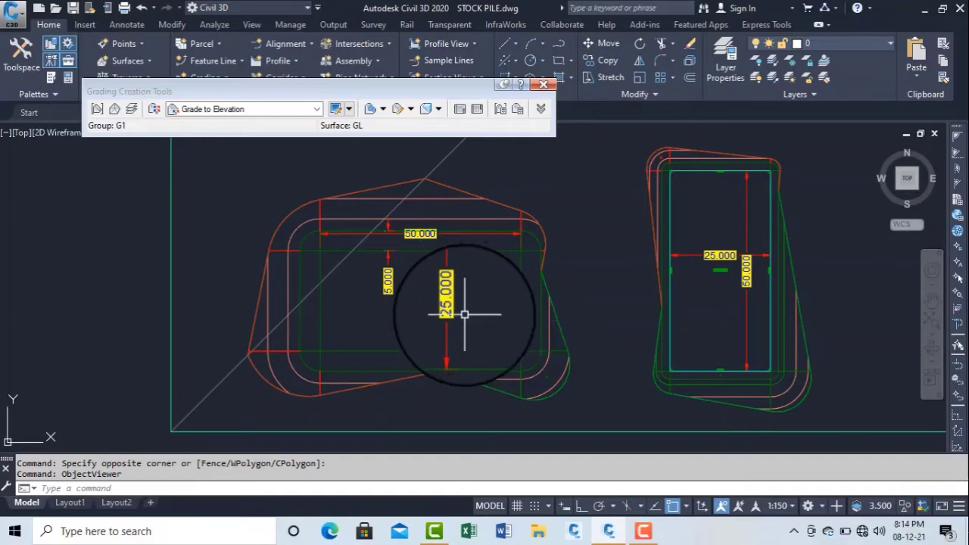
# Step: Delete the infill grading inside the horizontal rectangle
pyautogui.click(410, 111)
pyautogui.click(415, 155)
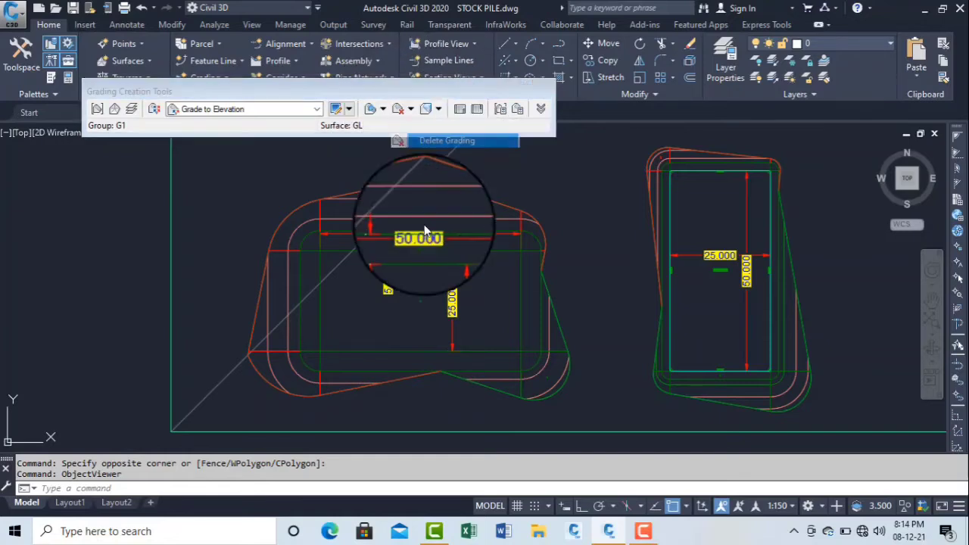
pyautogui.click(429, 300)
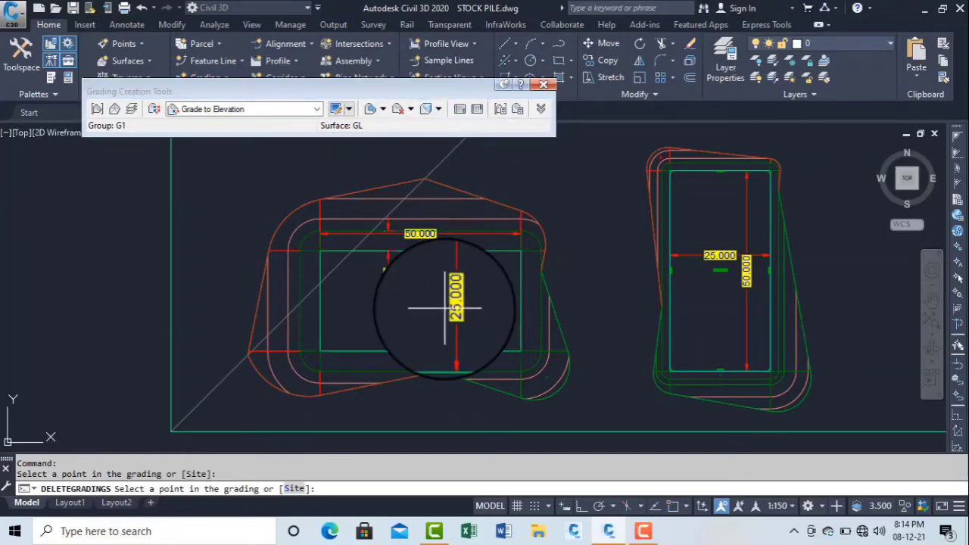
pyautogui.press('Return')
# Step: Inspect the gradings without the horizontal rectangle's infill in the Object Viewer, orbiting around the open pad in 3D
pyautogui.click(493, 299)
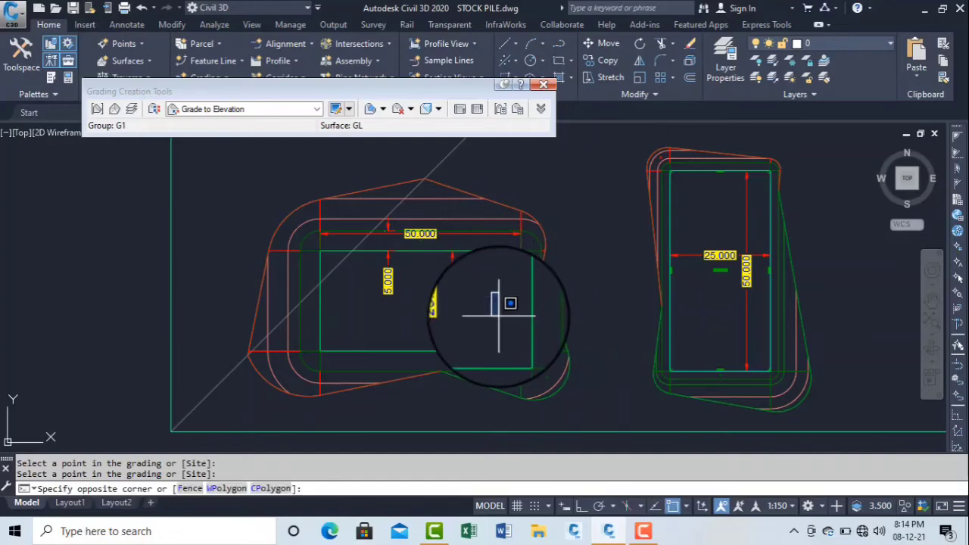
pyautogui.press('Escape')
pyautogui.click(571, 307)
pyautogui.click(504, 286)
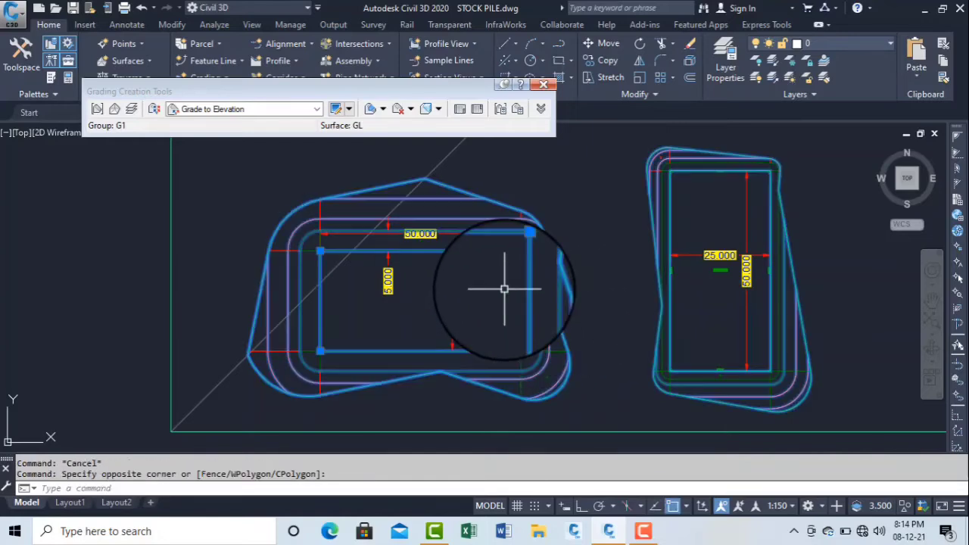
pyautogui.rightClick(504, 285)
pyautogui.click(553, 432)
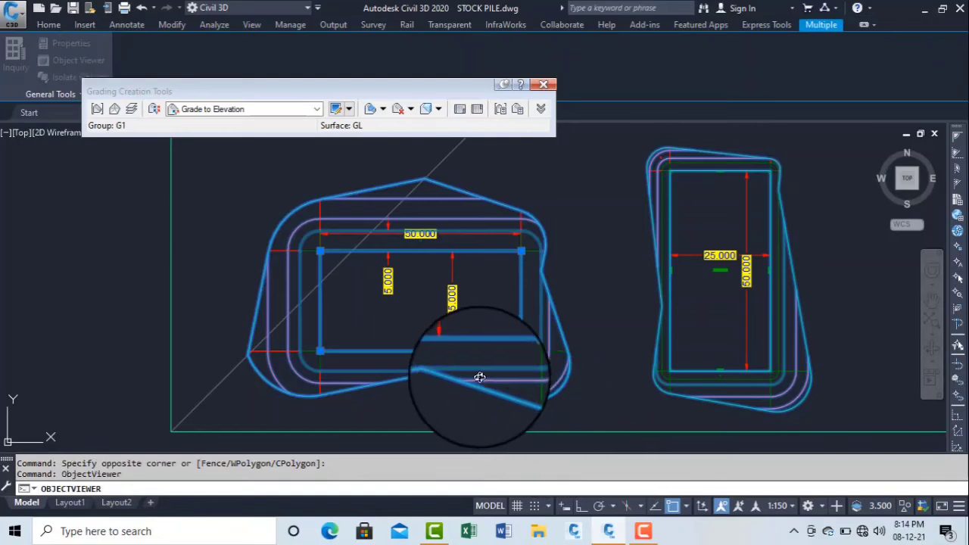
pyautogui.moveTo(432, 379); pyautogui.dragTo(463, 272)
pyautogui.rightClick(459, 272)
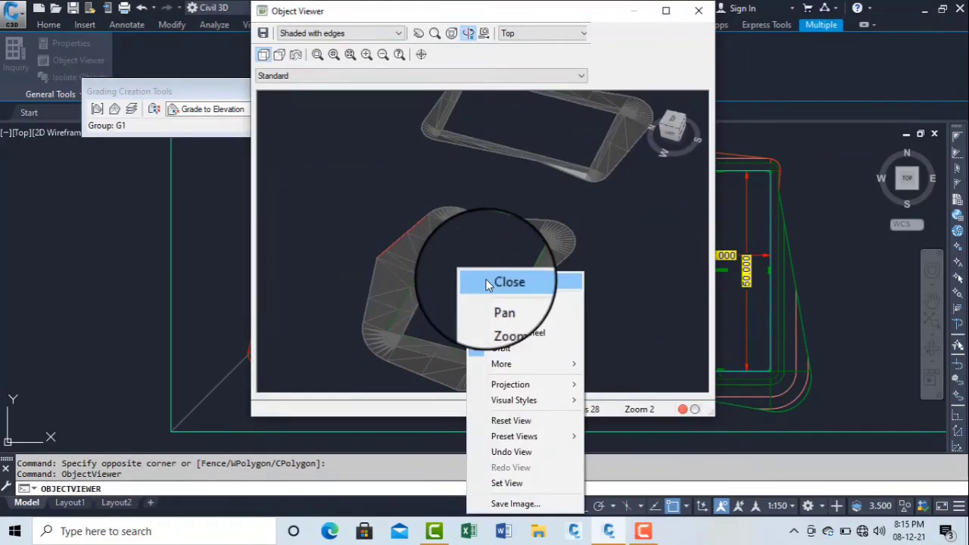
pyautogui.click(487, 281)
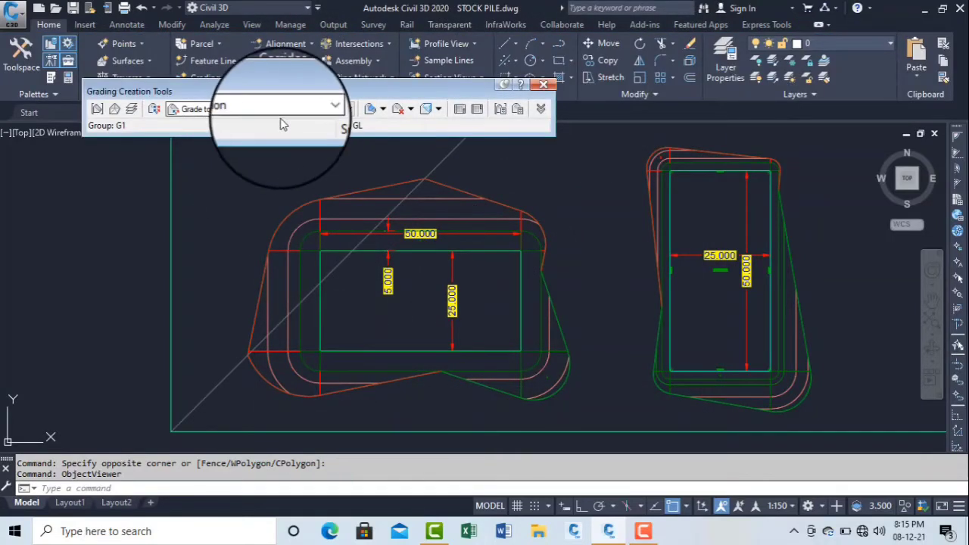
# Step: Keep the Grade to Elevation criteria and try to open the elevation editor for the horizontal rectangle's feature line
pyautogui.click(316, 110)
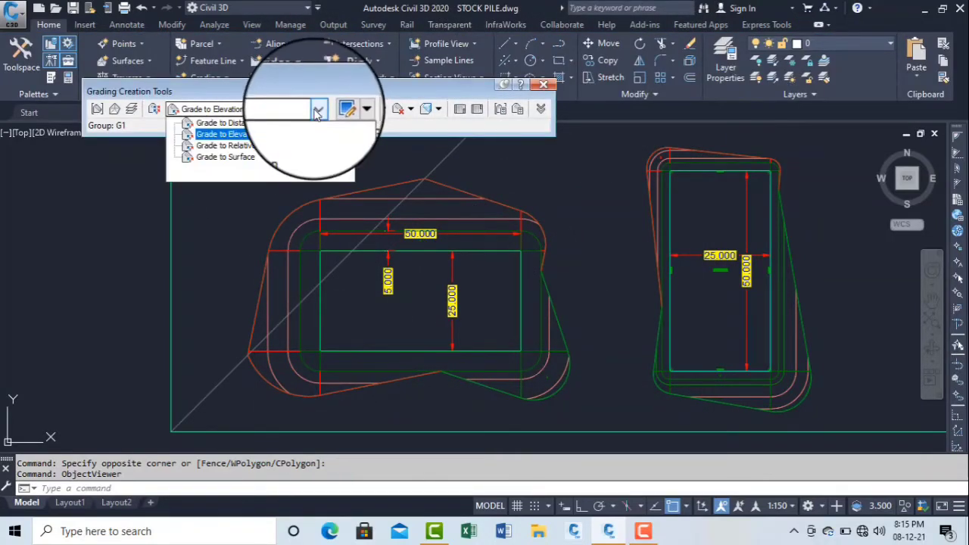
pyautogui.click(225, 131)
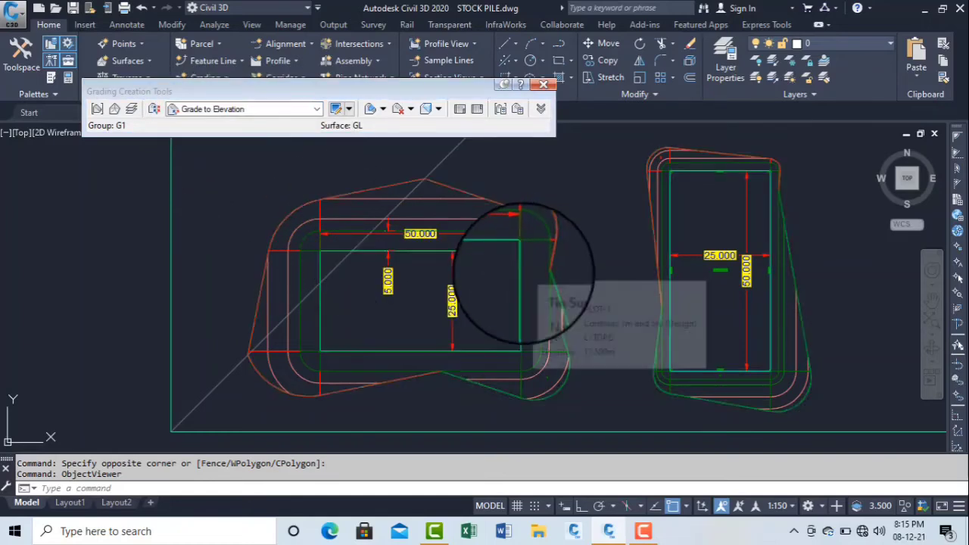
pyautogui.click(506, 278)
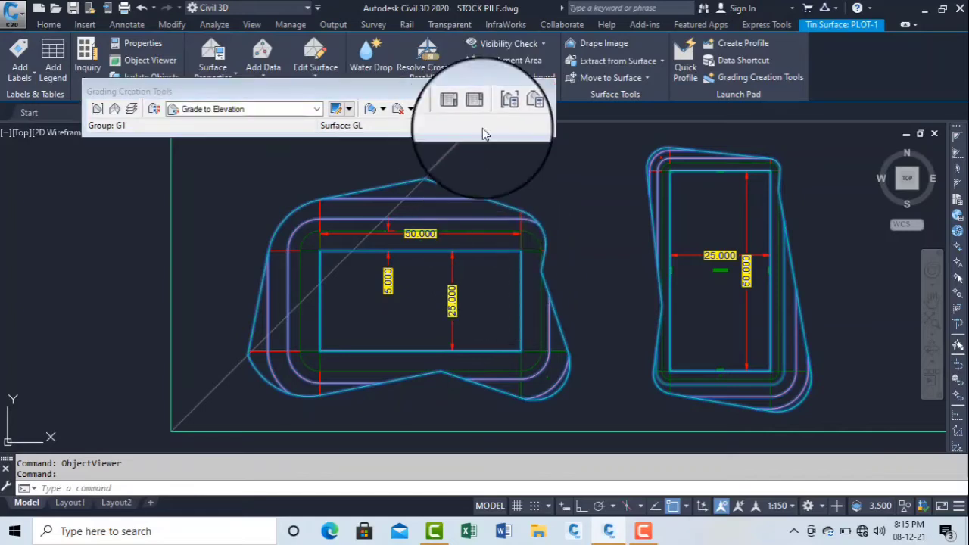
pyautogui.click(477, 109)
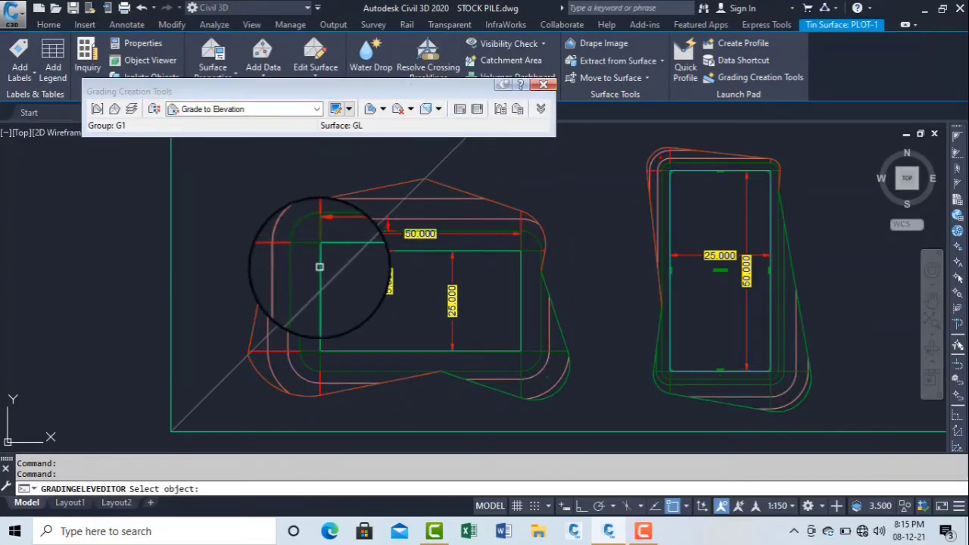
pyautogui.click(321, 267)
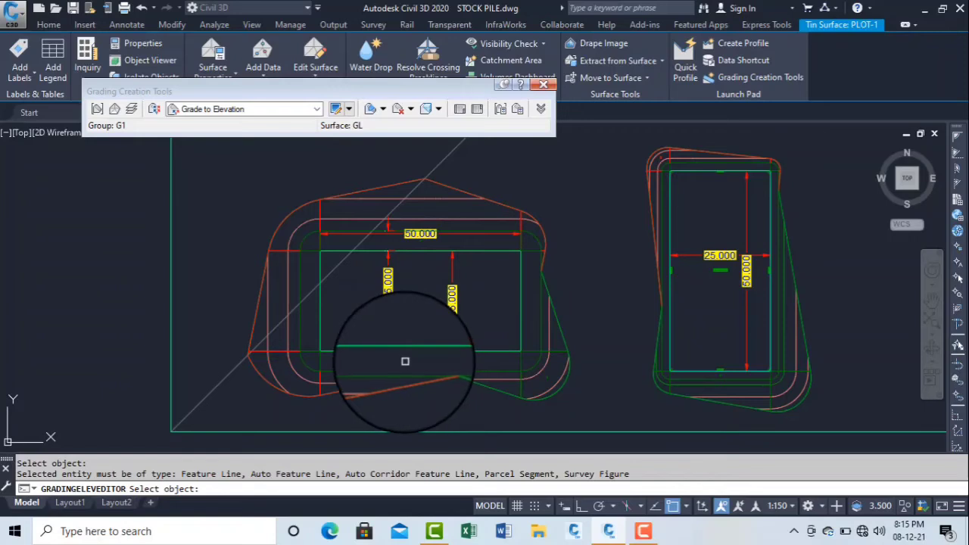
pyautogui.press('Escape')
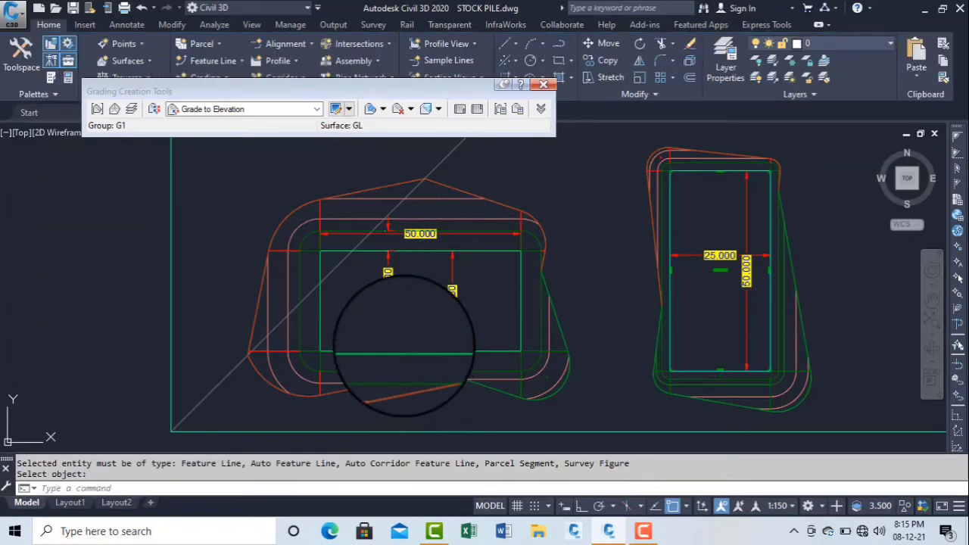
# Step: Bring the PLOT-1 surface to the front of the display order
pyautogui.click(522, 321)
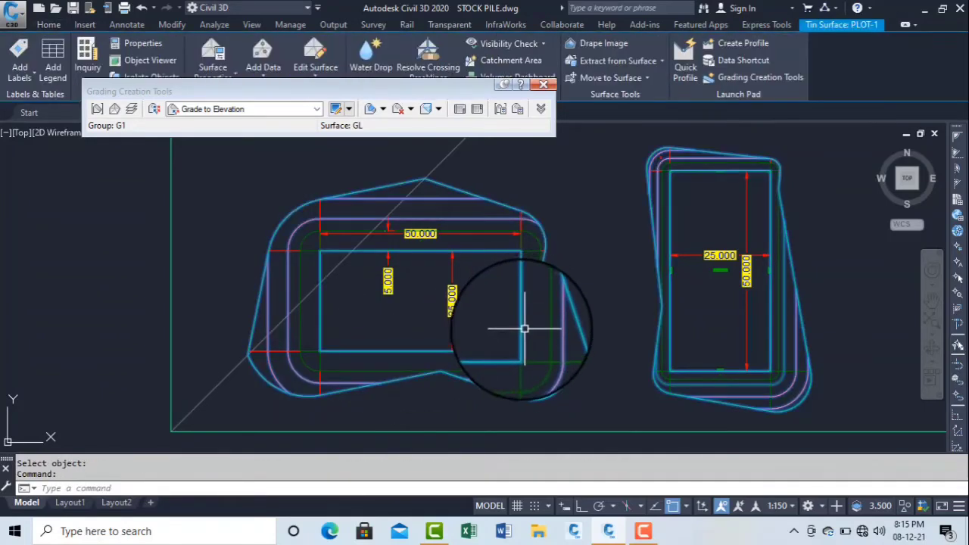
pyautogui.rightClick(479, 294)
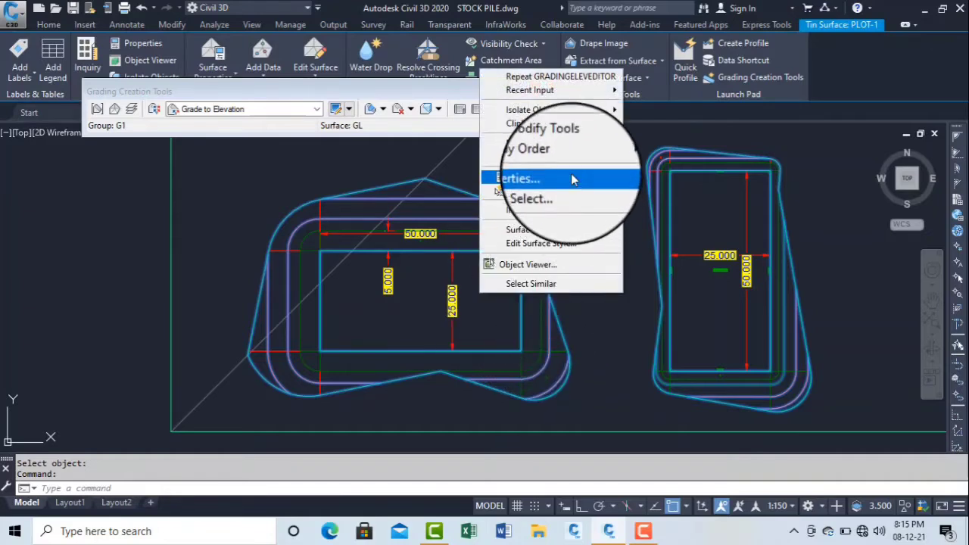
pyautogui.moveTo(564, 157)
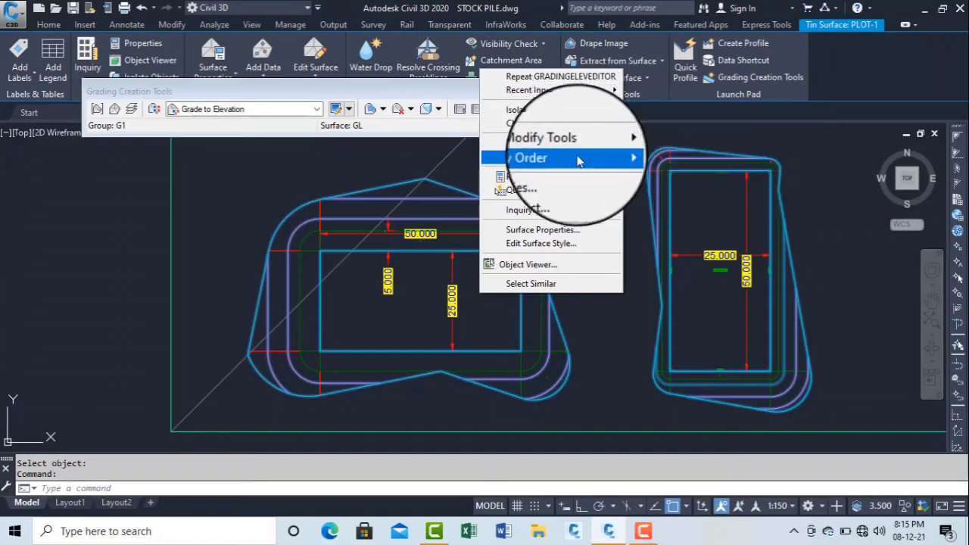
pyautogui.click(658, 157)
pyautogui.press('Escape')
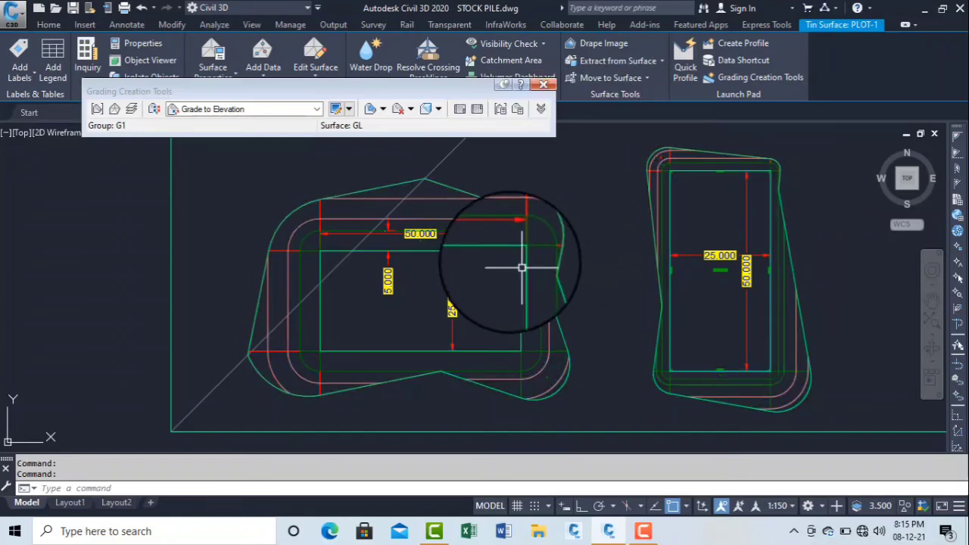
# Step: Try again to pick the horizontal rectangle's feature line for the elevation editor
pyautogui.click(500, 109)
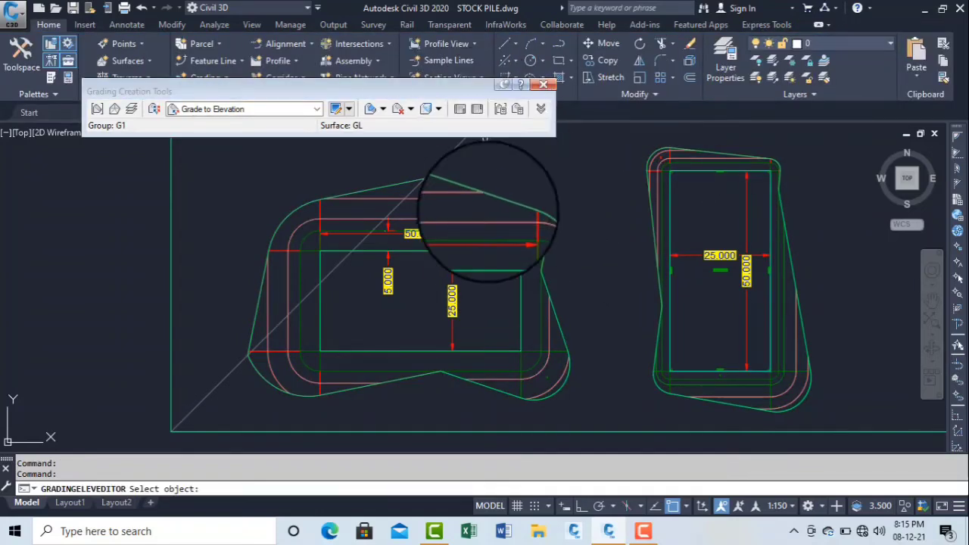
pyautogui.click(480, 251)
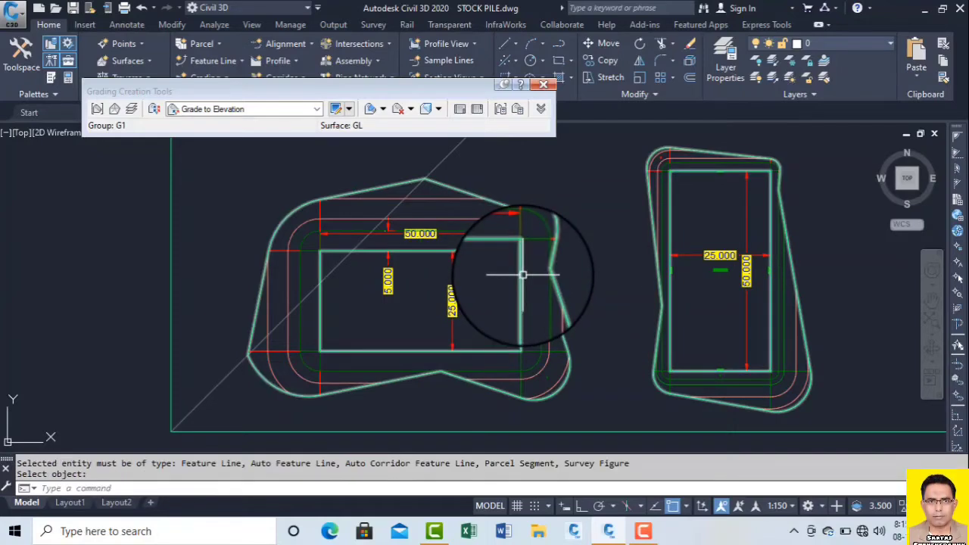
pyautogui.press('Return')
# Step: Send the PLOT-1 surface to the back of the display order
pyautogui.click(520, 276)
pyautogui.rightClick(502, 281)
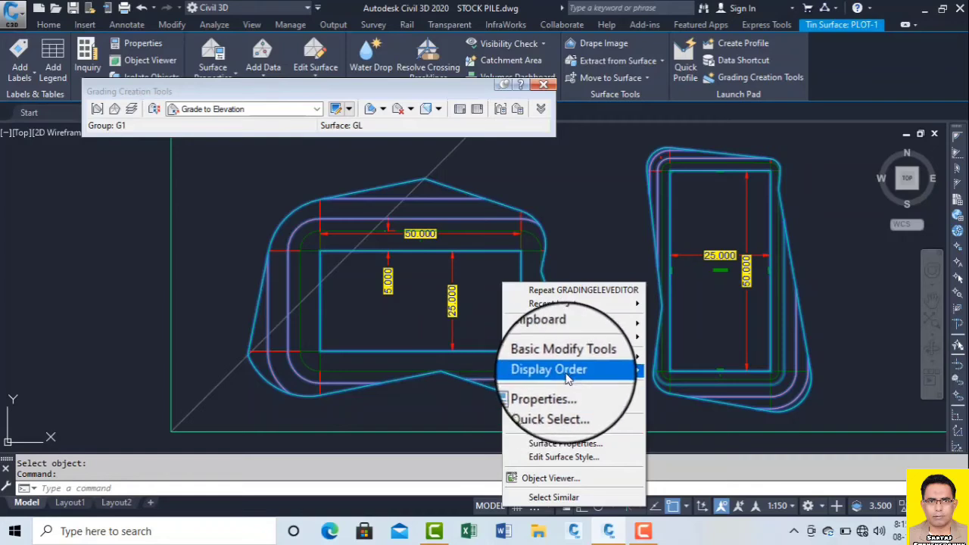
pyautogui.moveTo(567, 370)
pyautogui.click(690, 389)
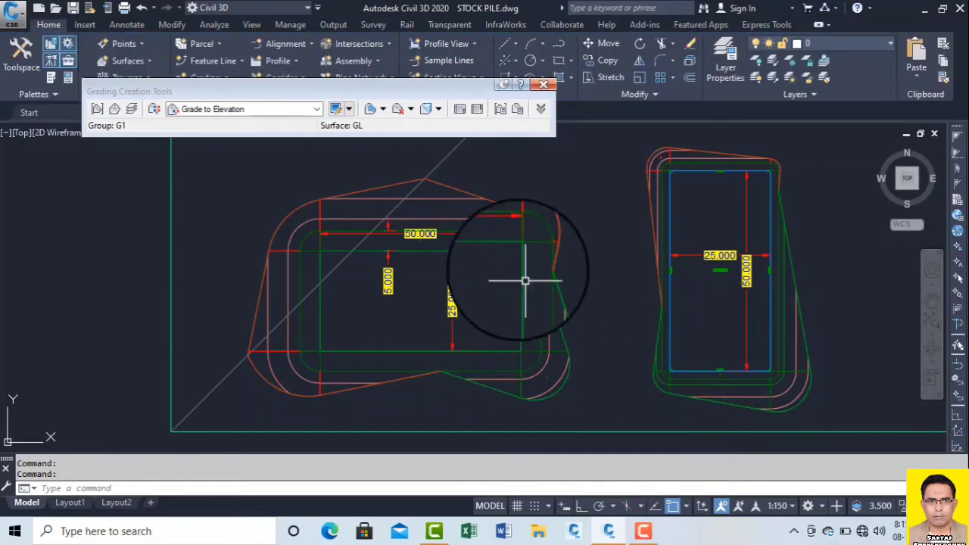
# Step: Review the station elevations of the horizontal rectangle's feature line in the Grading Elevation Editor
pyautogui.click(495, 249)
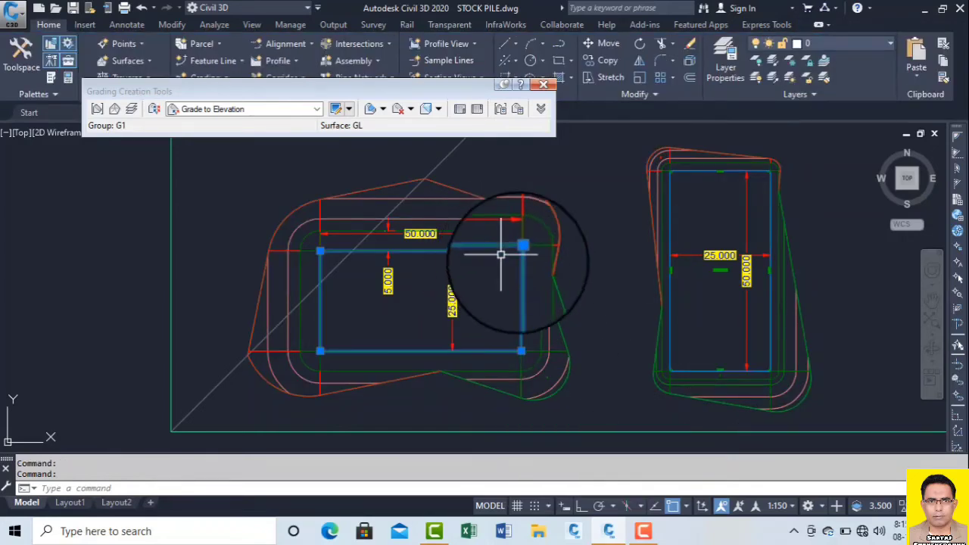
pyautogui.click(477, 110)
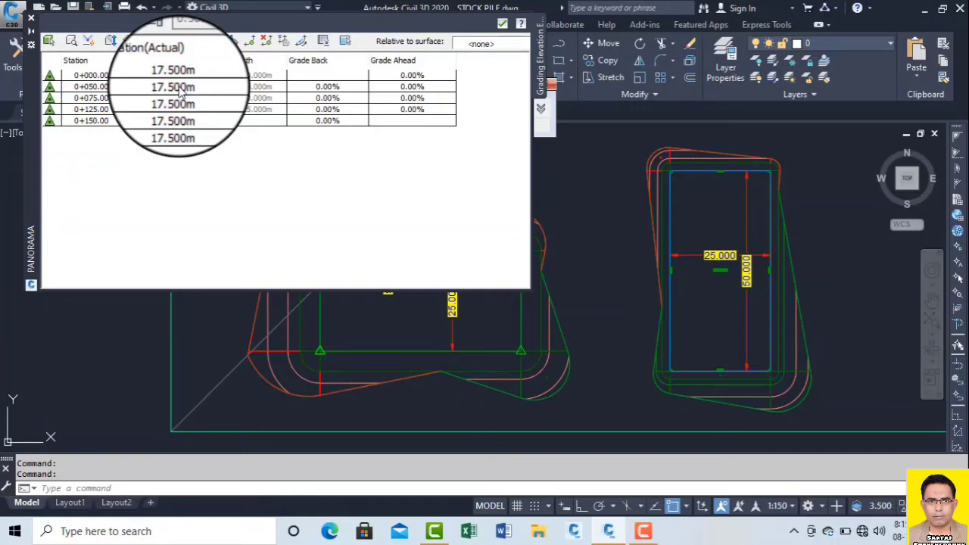
pyautogui.click(502, 23)
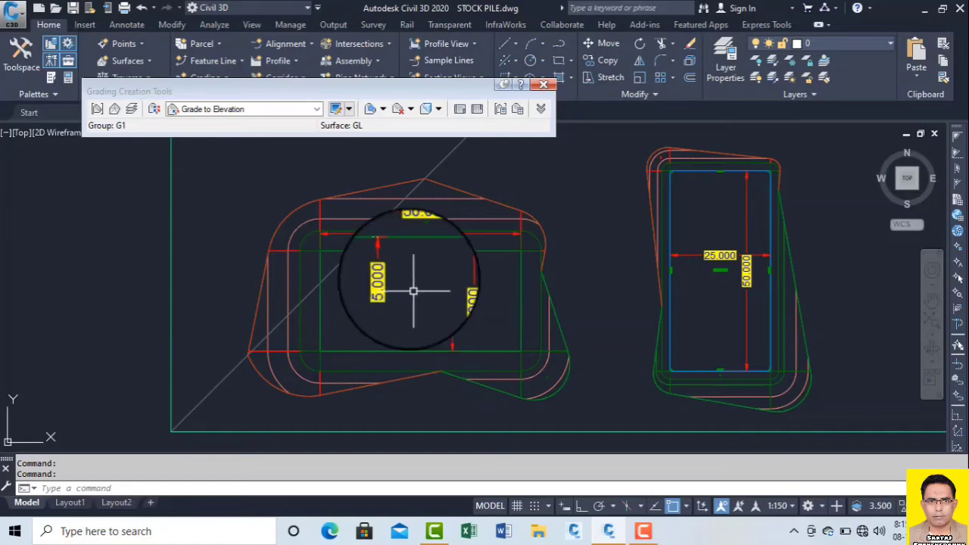
pyautogui.click(372, 252)
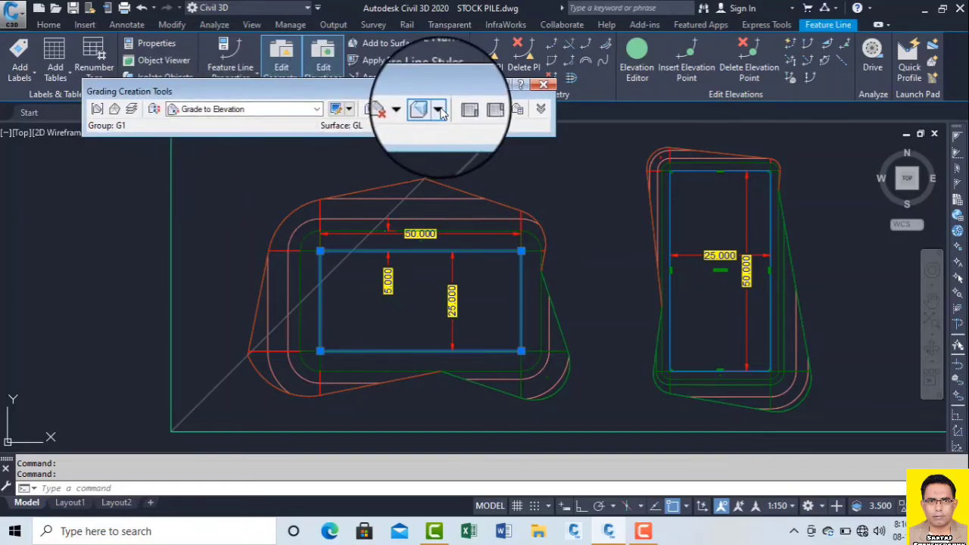
pyautogui.click(469, 109)
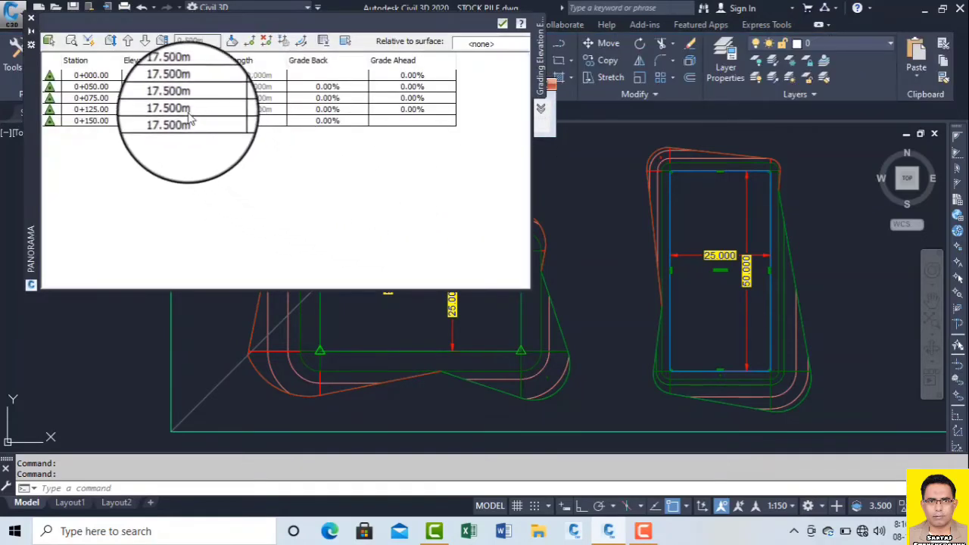
pyautogui.click(502, 24)
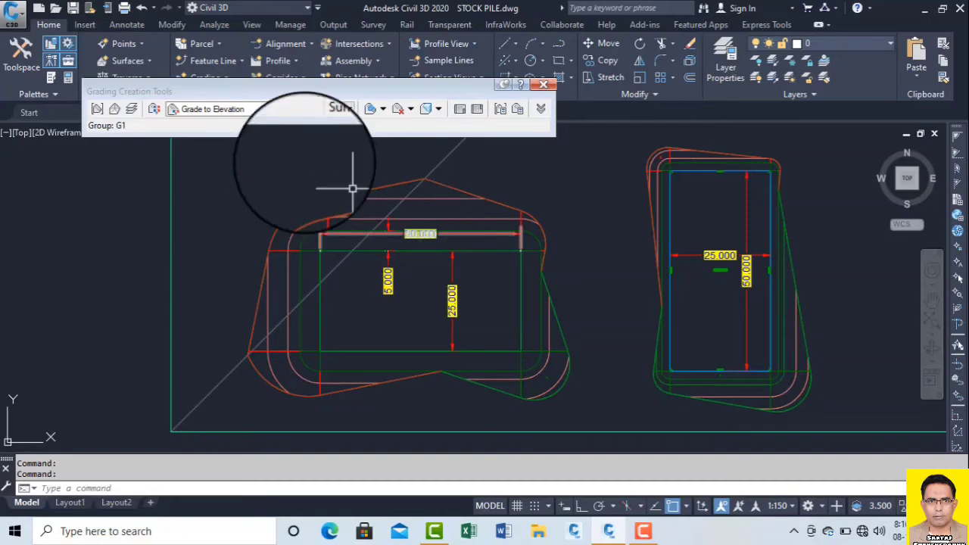
# Step: Create a Grade to Elevation grading on the inner side of the horizontal rectangle, along its entire length, with a fill slope of .001:1
pyautogui.click(227, 110)
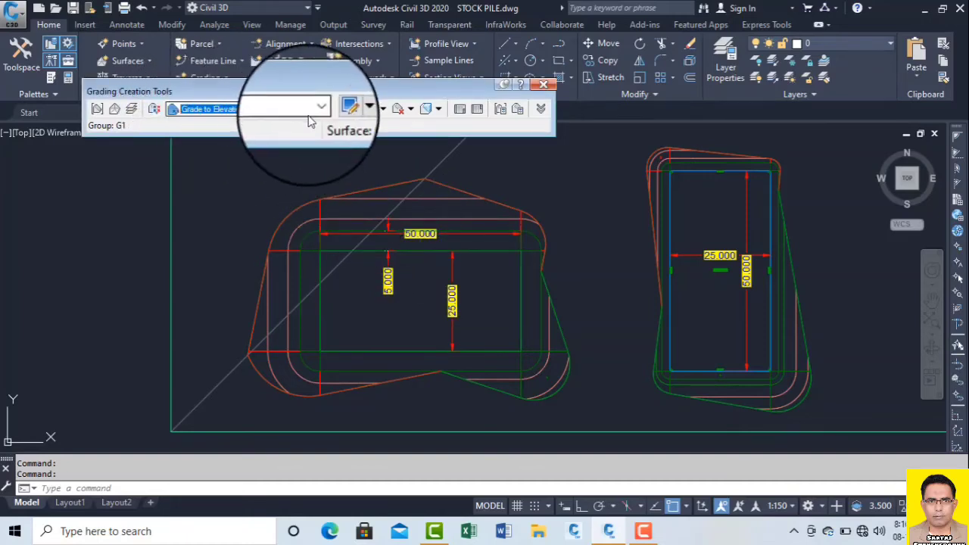
pyautogui.click(387, 109)
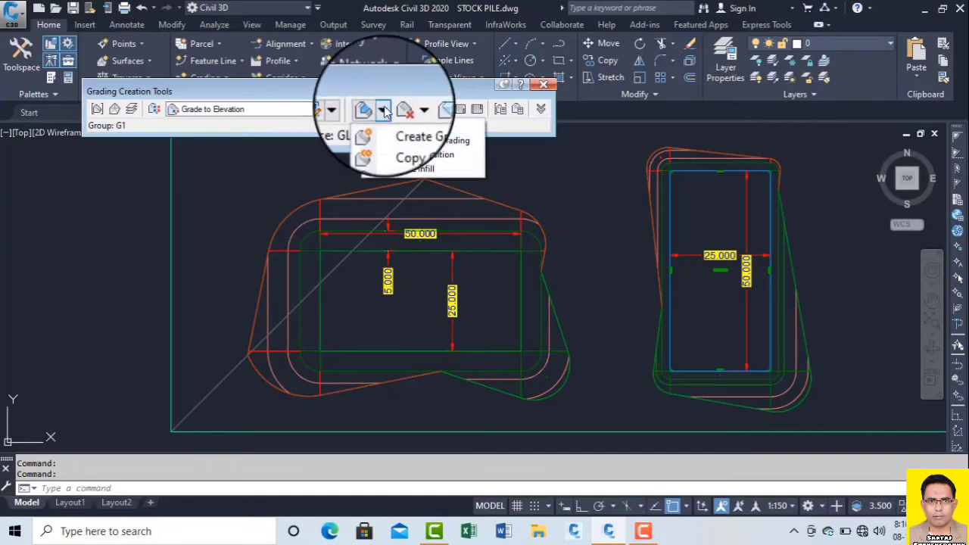
pyautogui.click(417, 128)
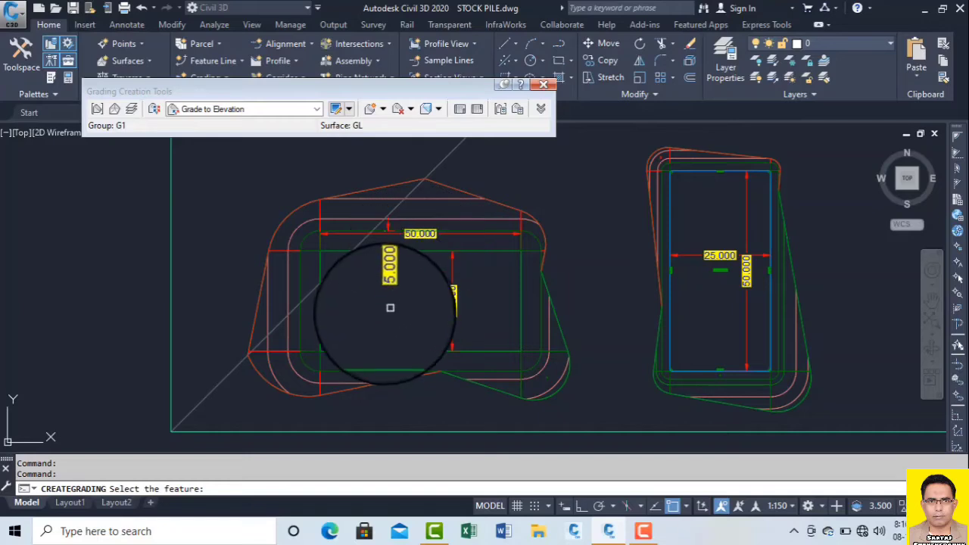
pyautogui.click(415, 250)
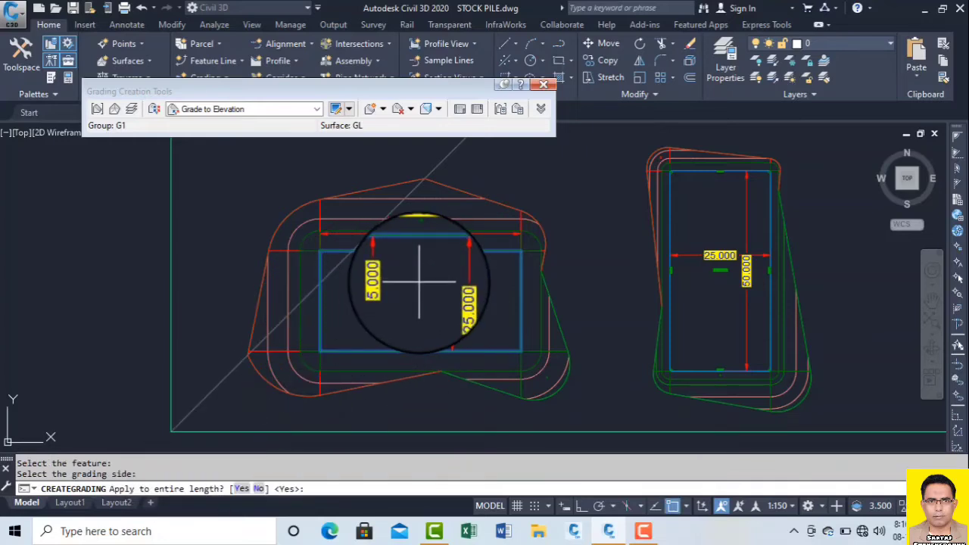
pyautogui.click(242, 489)
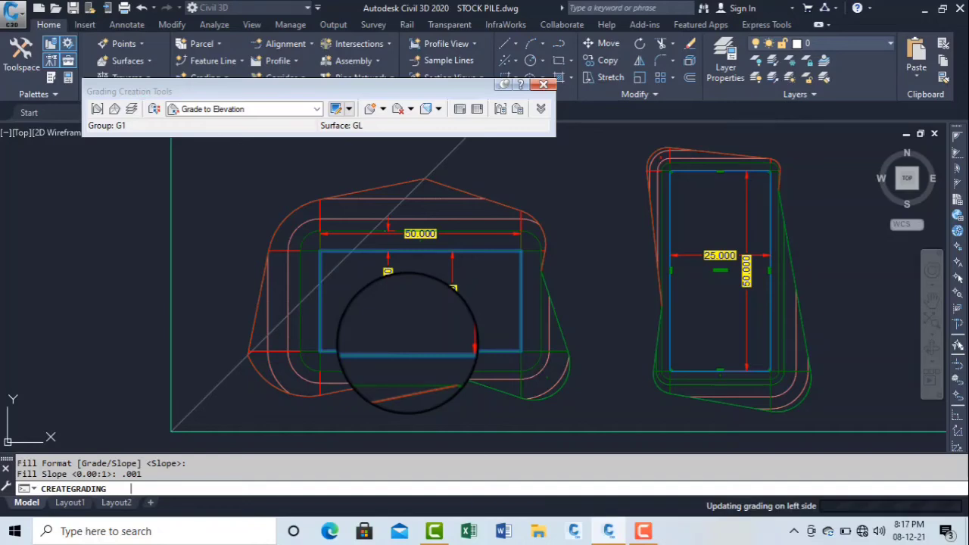
# Step: Examine the inner grading line along the horizontal rectangle's upper edge up close and end the grading command
pyautogui.scroll(5, 421, 252)
pyautogui.scroll(3, 422, 252)
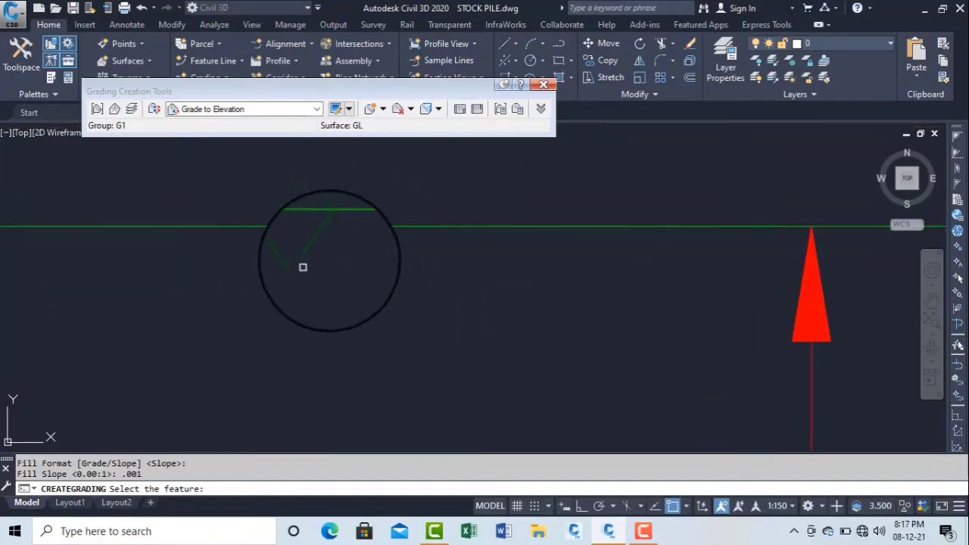
pyautogui.scroll(5, 352, 231)
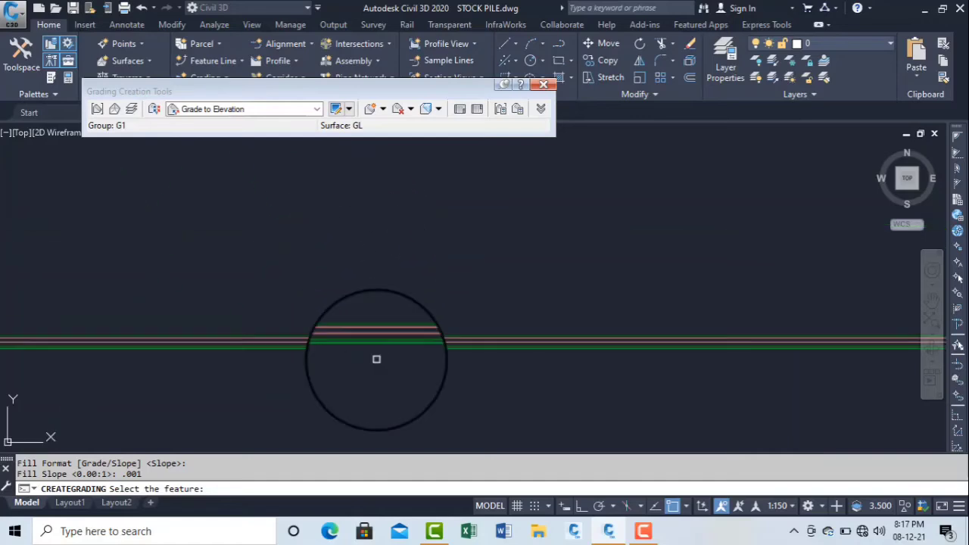
pyautogui.scroll(5, 377, 359)
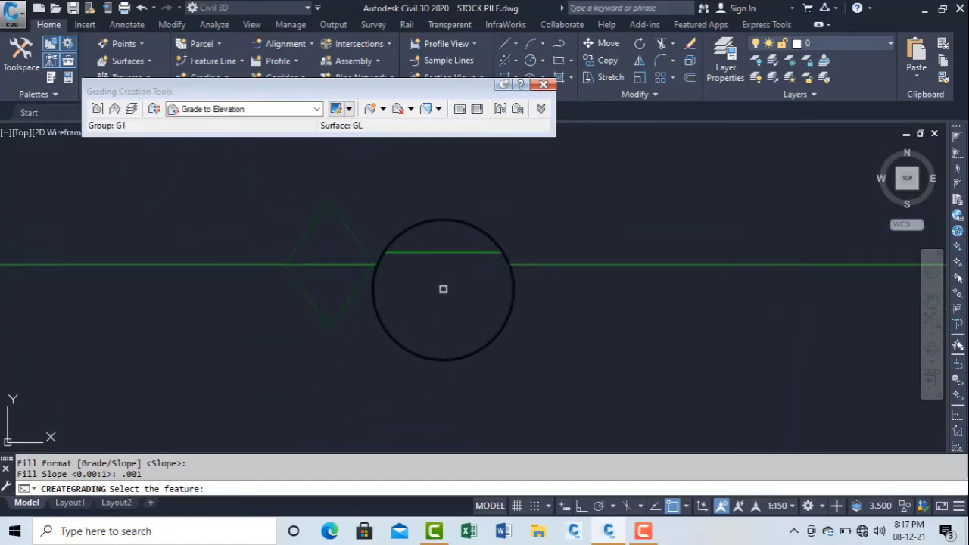
pyautogui.scroll(-6, 437, 283)
pyautogui.click(487, 335)
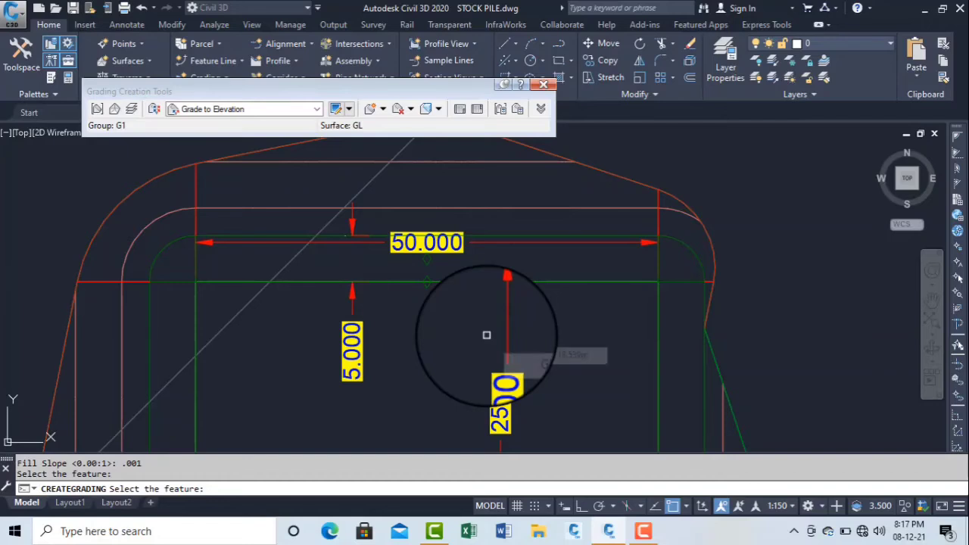
pyautogui.press('Escape')
# Step: Check the horizontal rectangle and its gradings in 3D with the Object Viewer, orbiting around the open pad
pyautogui.click(714, 387)
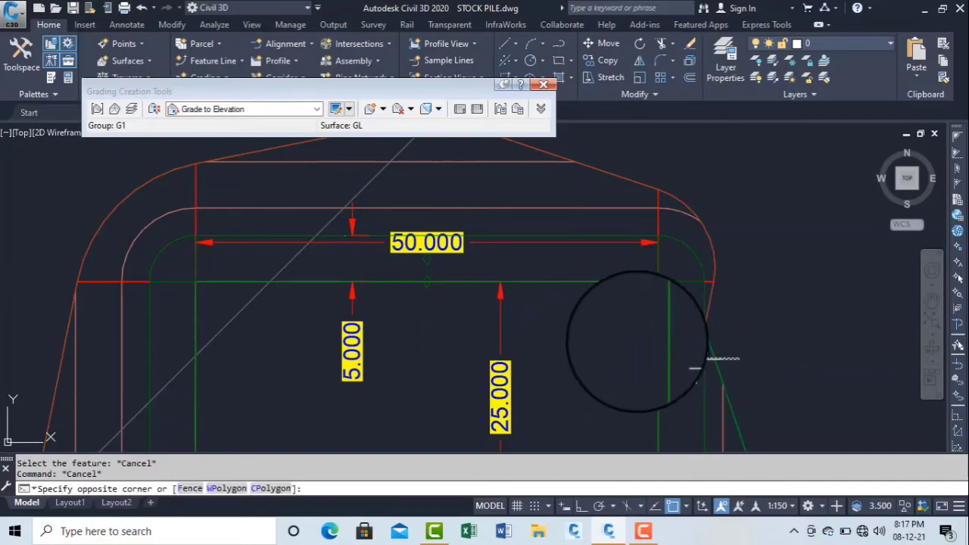
pyautogui.click(623, 338)
pyautogui.rightClick(547, 308)
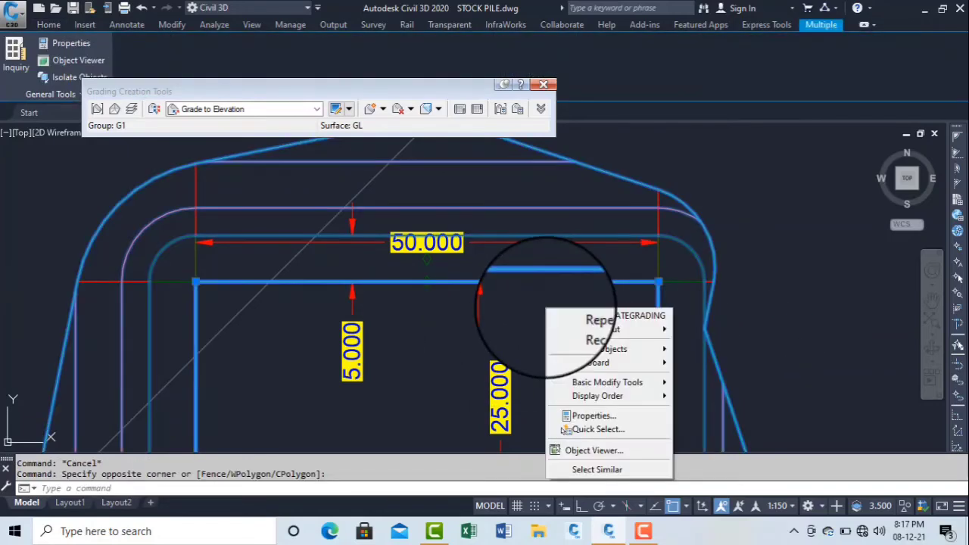
pyautogui.click(617, 452)
pyautogui.moveTo(465, 370)
pyautogui.mouseDown()
pyautogui.moveTo(499, 284)
pyautogui.moveTo(400, 307)
pyautogui.moveTo(480, 293)
pyautogui.moveTo(445, 268)
pyautogui.moveTo(411, 277)
pyautogui.moveTo(404, 197)
pyautogui.moveTo(423, 236)
pyautogui.mouseUp()
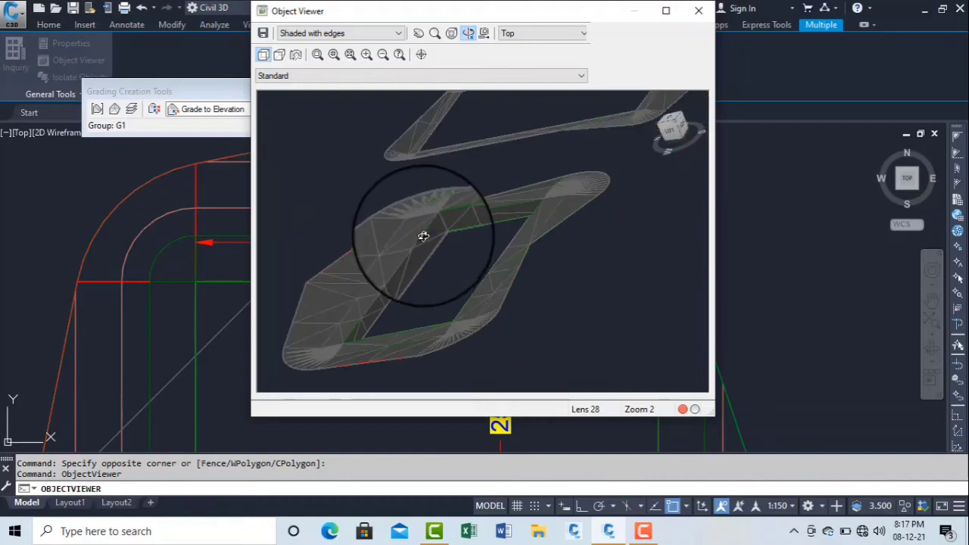
pyautogui.rightClick(427, 234)
pyautogui.click(445, 241)
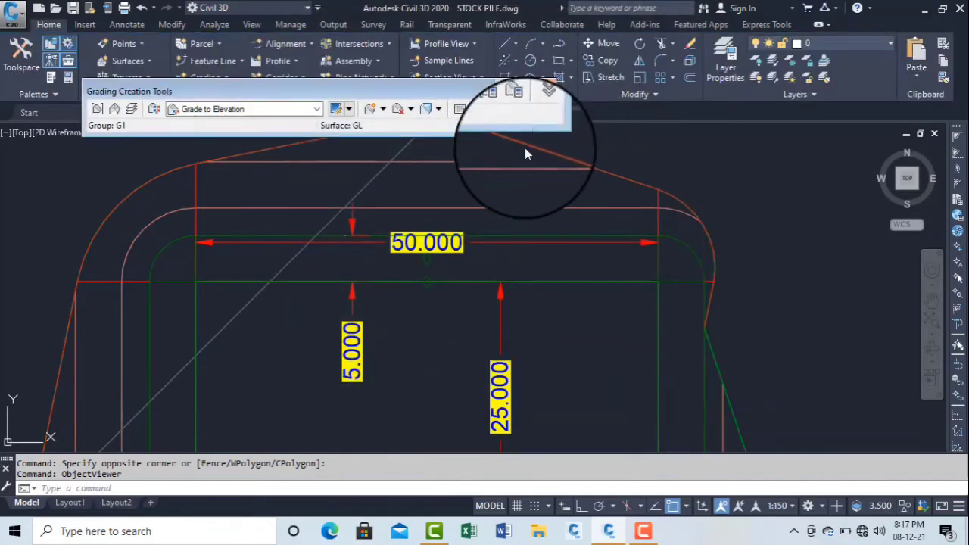
# Step: Create a grading infill inside the horizontal rectangle
pyautogui.click(382, 109)
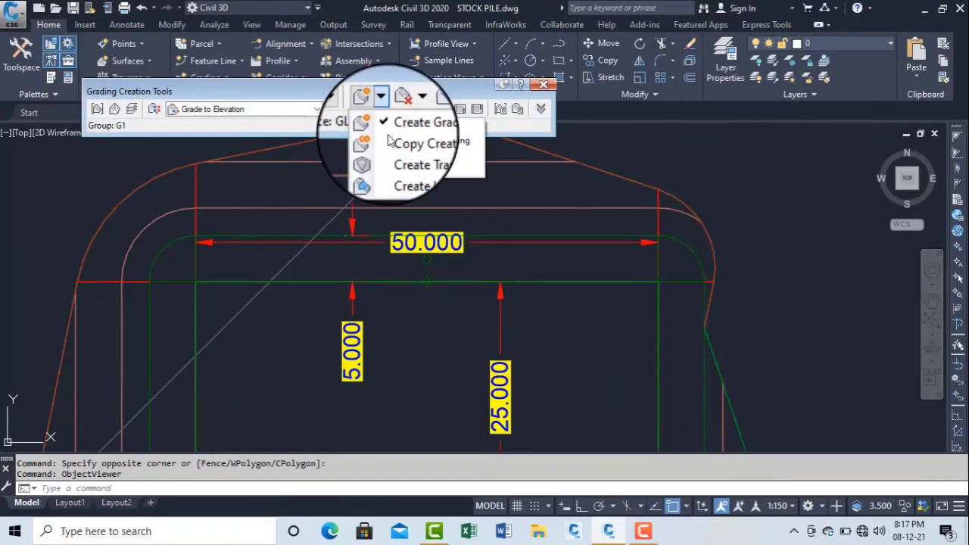
pyautogui.click(411, 170)
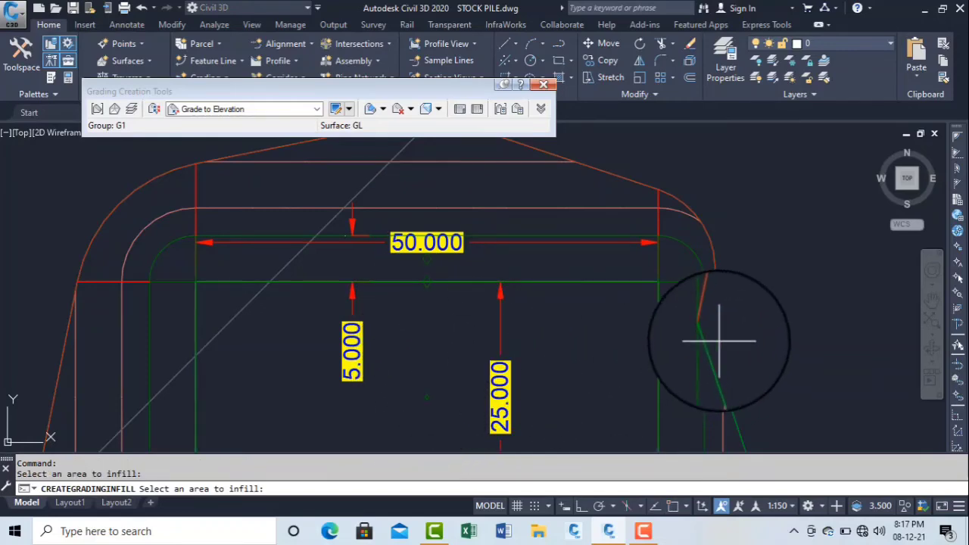
pyautogui.press('Return')
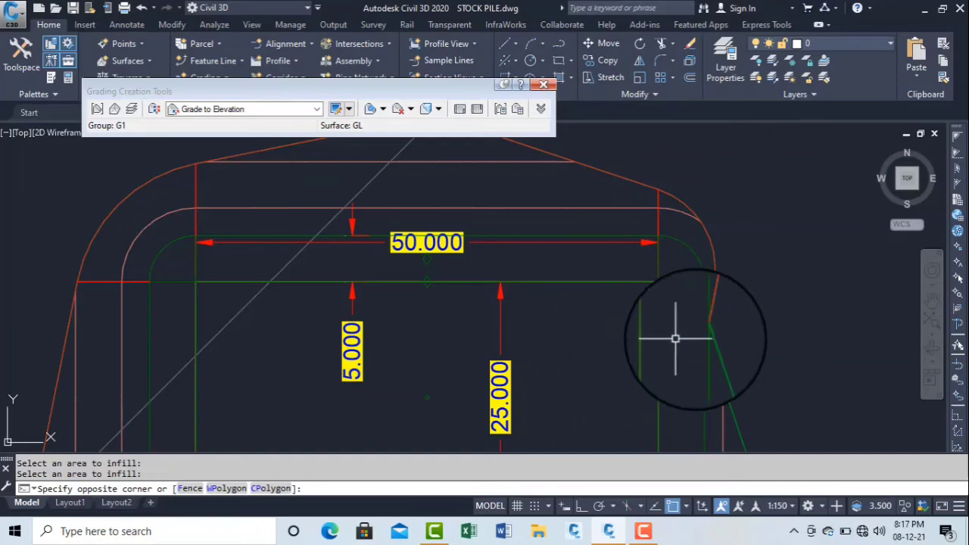
pyautogui.press('Escape')
pyautogui.press('Escape')
# Step: Inspect the infilled horizontal pad in the Object Viewer, orbiting to see it from the side
pyautogui.click(756, 347)
pyautogui.click(604, 348)
pyautogui.rightClick(604, 348)
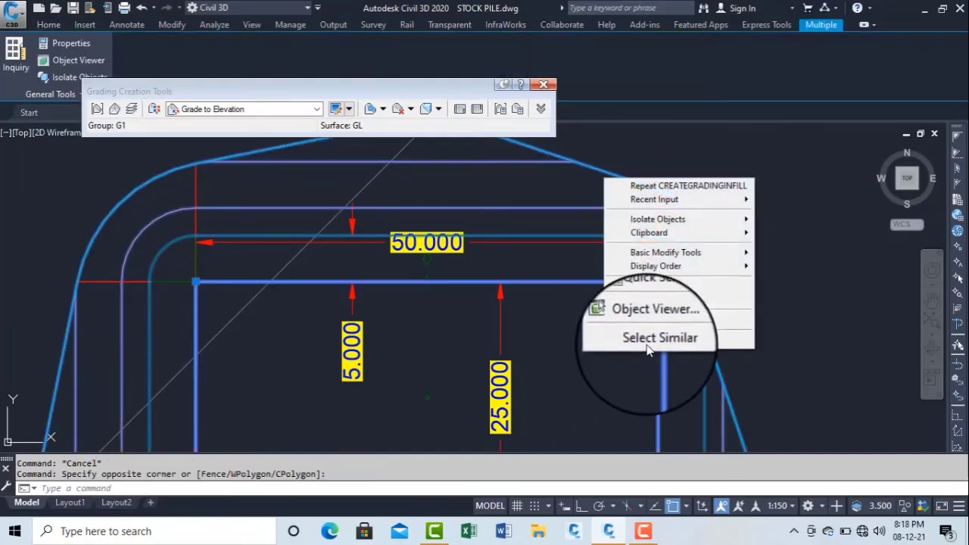
pyautogui.click(674, 326)
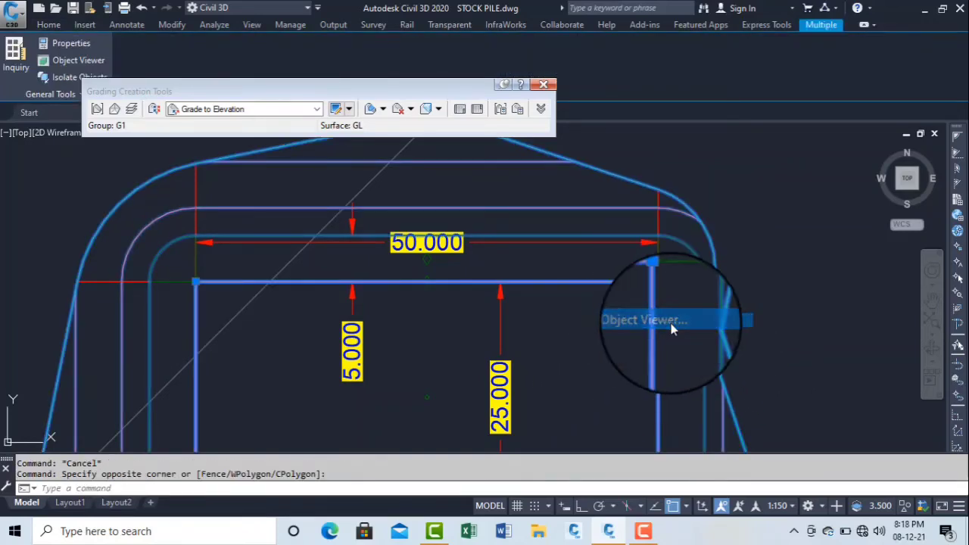
pyautogui.moveTo(493, 315)
pyautogui.mouseDown()
pyautogui.moveTo(398, 265)
pyautogui.moveTo(499, 268)
pyautogui.moveTo(423, 210)
pyautogui.moveTo(408, 245)
pyautogui.moveTo(545, 296)
pyautogui.moveTo(528, 225)
pyautogui.moveTo(549, 253)
pyautogui.moveTo(415, 254)
pyautogui.mouseUp()
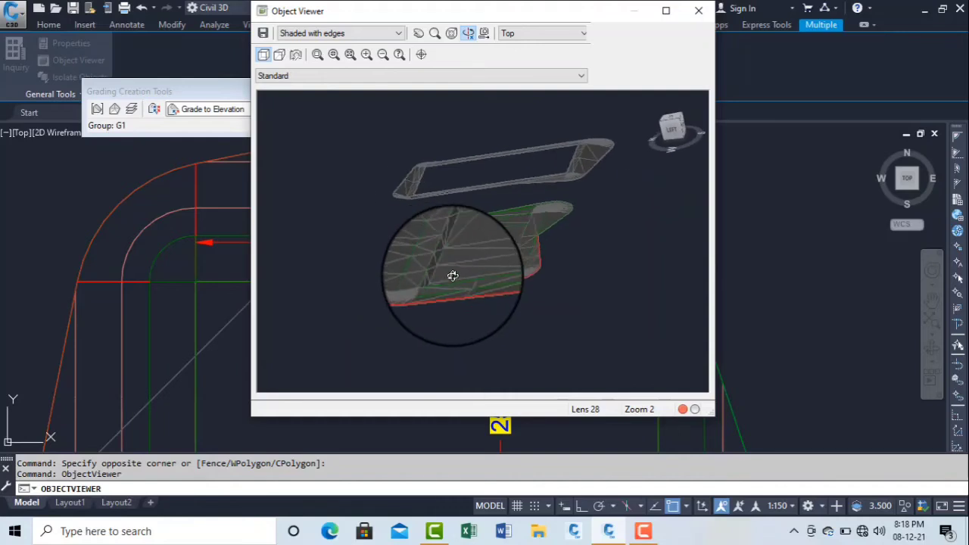
pyautogui.moveTo(504, 254)
pyautogui.mouseDown()
pyautogui.moveTo(391, 242)
pyautogui.moveTo(474, 242)
pyautogui.moveTo(437, 230)
pyautogui.moveTo(480, 244)
pyautogui.moveTo(413, 281)
pyautogui.moveTo(478, 207)
pyautogui.moveTo(483, 230)
pyautogui.moveTo(441, 229)
pyautogui.moveTo(469, 205)
pyautogui.moveTo(532, 207)
pyautogui.moveTo(398, 182)
pyautogui.moveTo(514, 212)
pyautogui.moveTo(404, 151)
pyautogui.moveTo(381, 222)
pyautogui.moveTo(387, 268)
pyautogui.moveTo(424, 251)
pyautogui.moveTo(402, 222)
pyautogui.moveTo(335, 227)
pyautogui.moveTo(401, 255)
pyautogui.moveTo(456, 235)
pyautogui.moveTo(511, 177)
pyautogui.moveTo(381, 274)
pyautogui.moveTo(495, 262)
pyautogui.moveTo(501, 238)
pyautogui.moveTo(514, 265)
pyautogui.moveTo(444, 253)
pyautogui.moveTo(432, 281)
pyautogui.moveTo(433, 236)
pyautogui.moveTo(545, 264)
pyautogui.moveTo(510, 288)
pyautogui.moveTo(434, 246)
pyautogui.moveTo(429, 227)
pyautogui.mouseUp()
pyautogui.rightClick(429, 227)
pyautogui.click(443, 234)
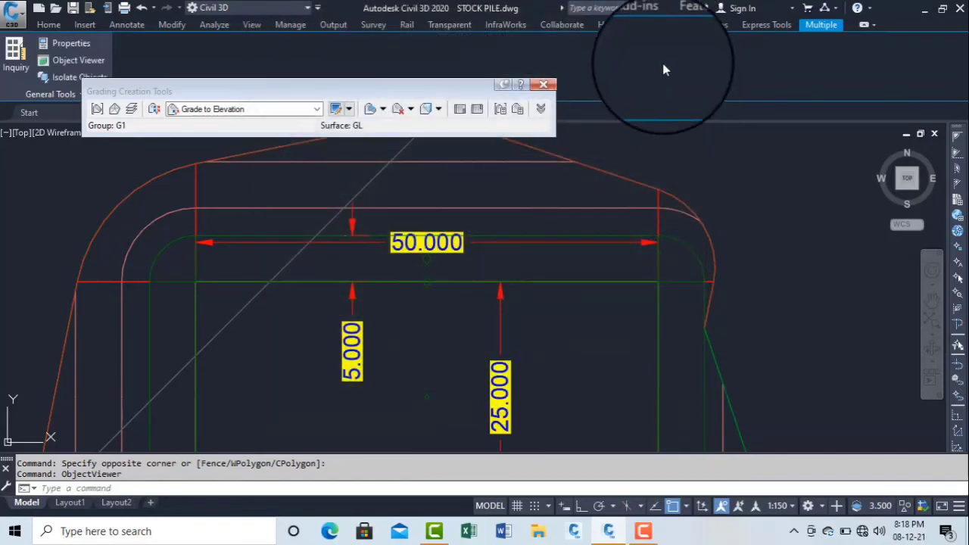
# Step: View both graded pads together with the surrounding surface in the Object Viewer and orbit to a low side angle
pyautogui.scroll(-10, 541, 220)
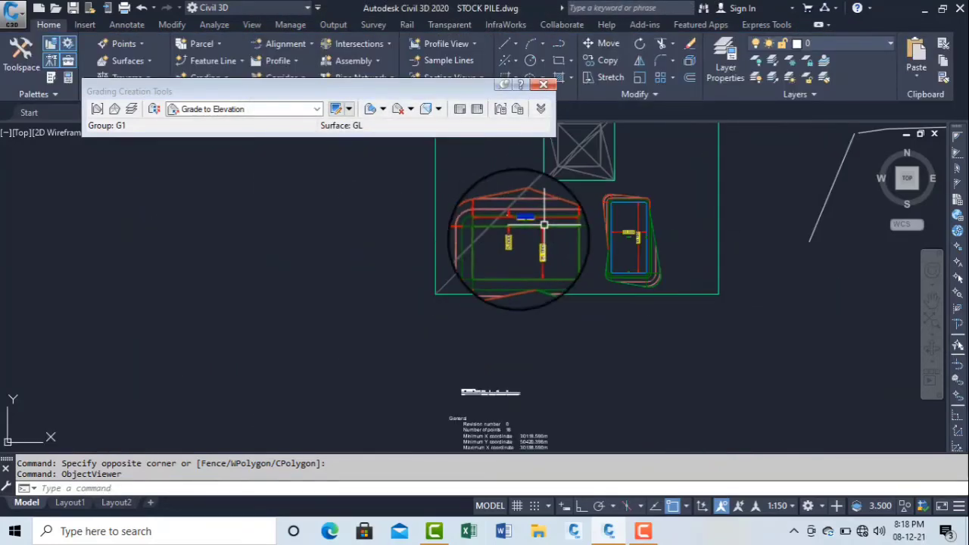
pyautogui.click(504, 253)
pyautogui.click(461, 242)
pyautogui.rightClick(445, 236)
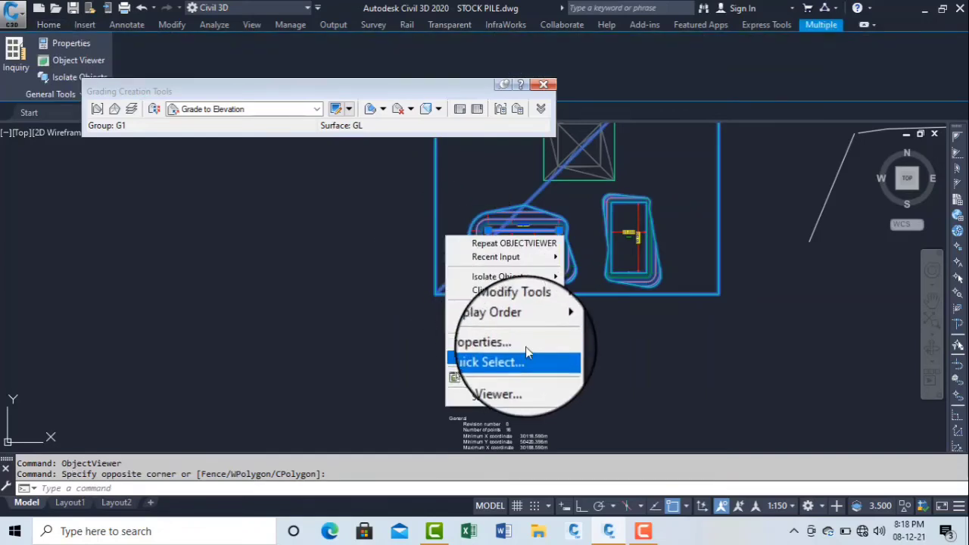
pyautogui.click(521, 383)
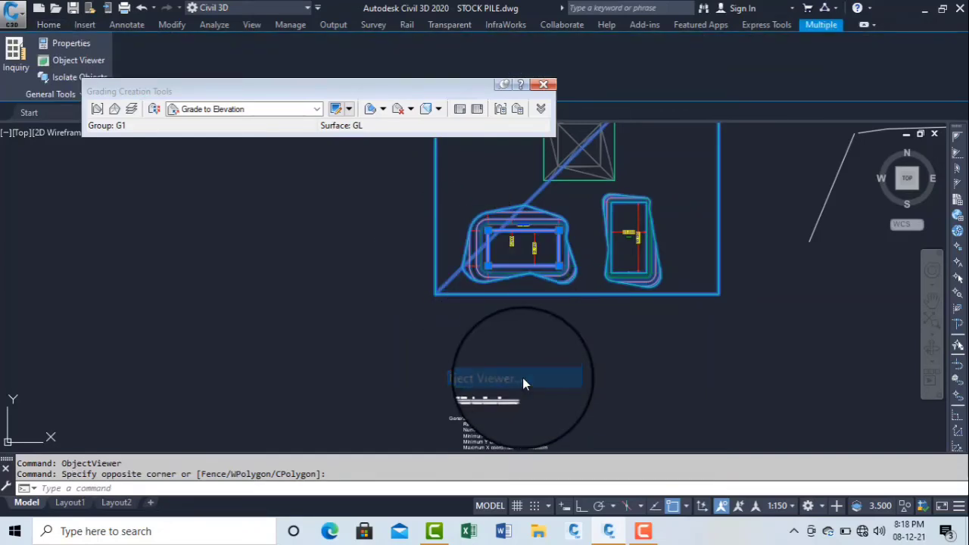
pyautogui.moveTo(464, 326); pyautogui.dragTo(388, 205)
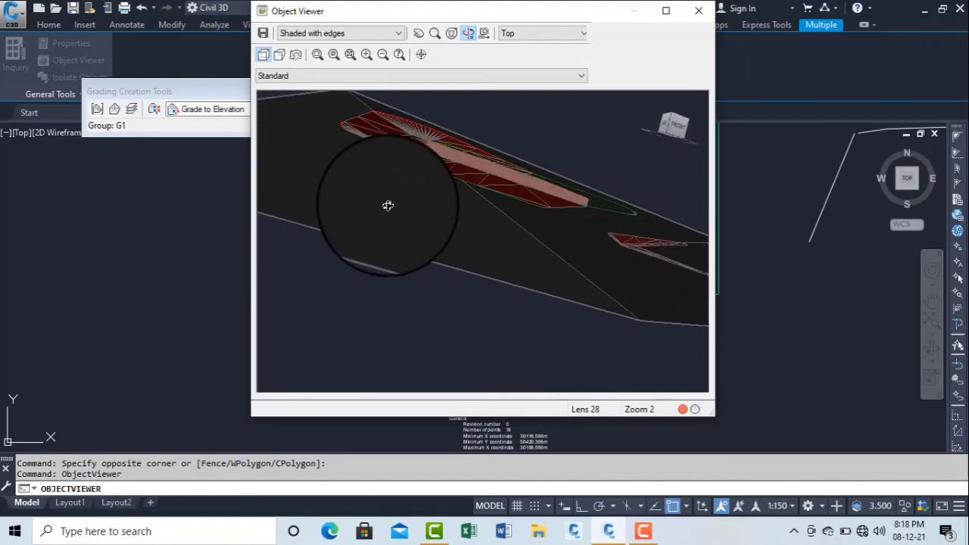
pyautogui.moveTo(443, 173); pyautogui.dragTo(485, 190)
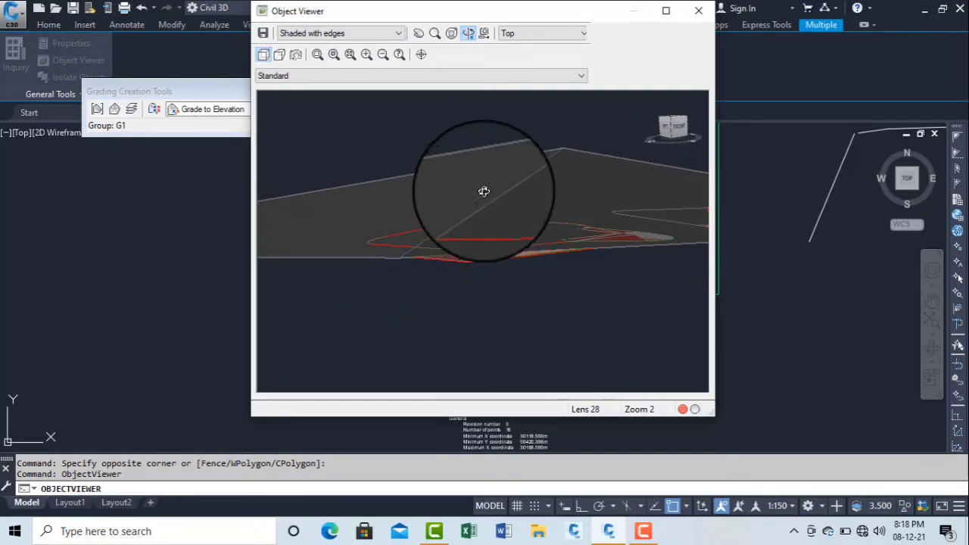
pyautogui.click(697, 15)
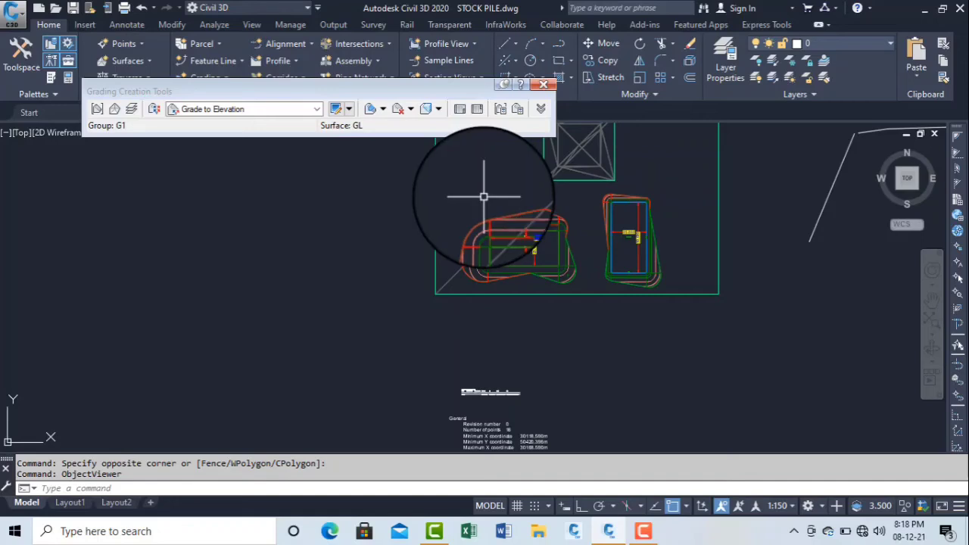
pyautogui.click(318, 109)
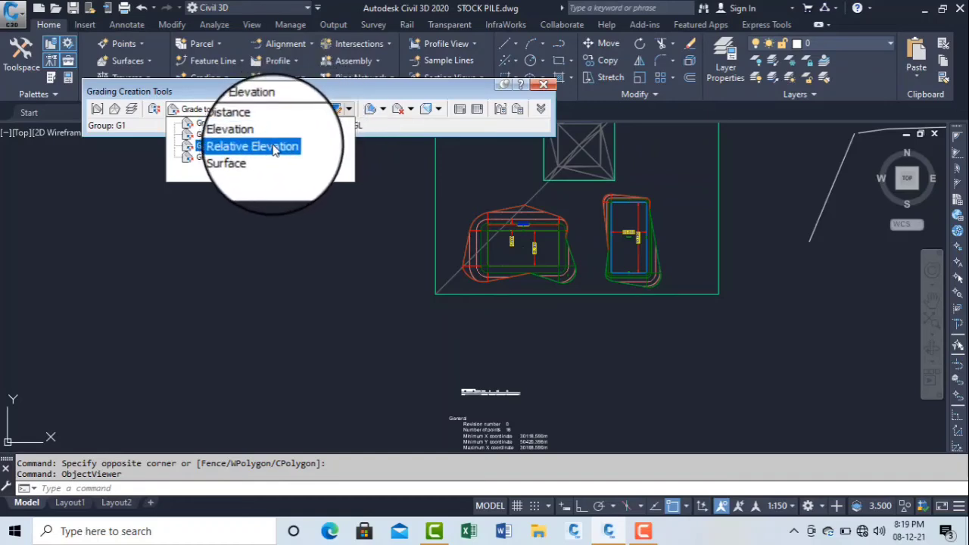
pyautogui.click(627, 245)
pyautogui.press('Escape')
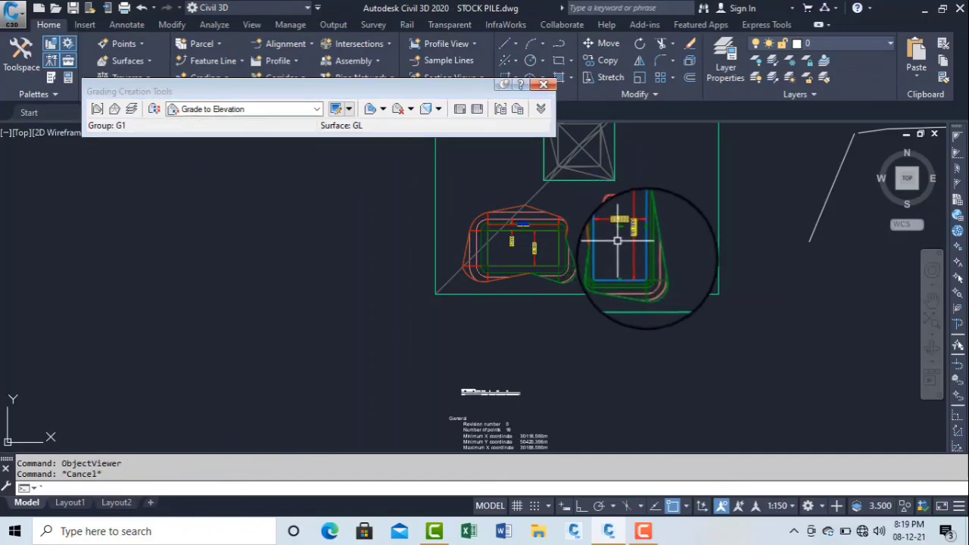
# Step: Try to delete the grading inside the vertical rectangle
pyautogui.scroll(4, 627, 244)
pyautogui.press('Escape')
pyautogui.scroll(4, 626, 238)
pyautogui.moveTo(625, 233); pyautogui.dragTo(607, 301, button='middle')
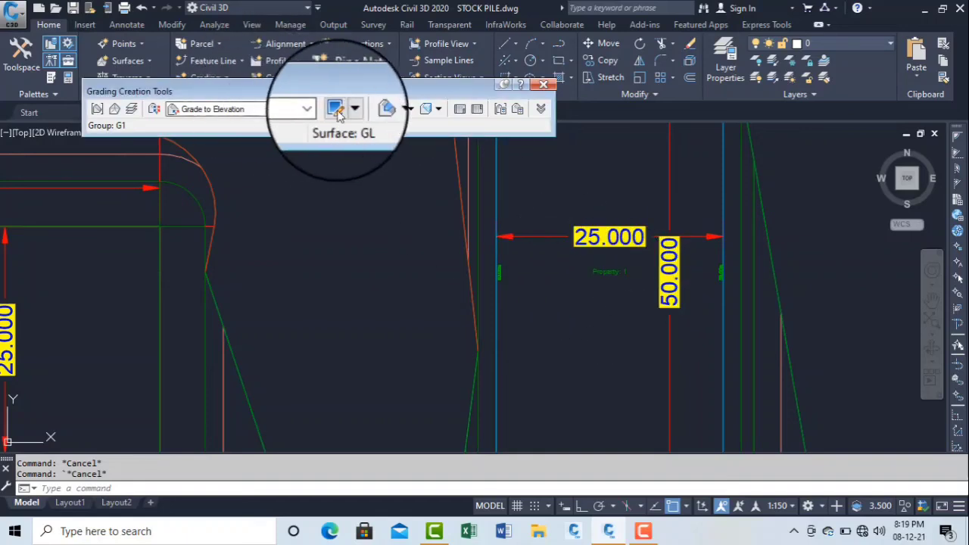
pyautogui.click(411, 109)
pyautogui.click(439, 141)
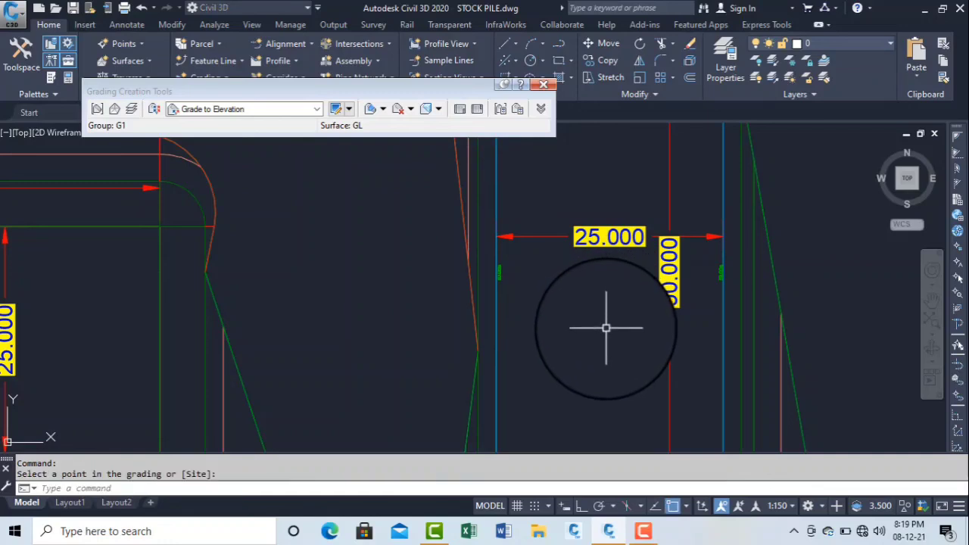
# Step: Check the vertical rectangle's gradings beside the horizontal pad in the Object Viewer
pyautogui.click(807, 329)
pyautogui.click(598, 315)
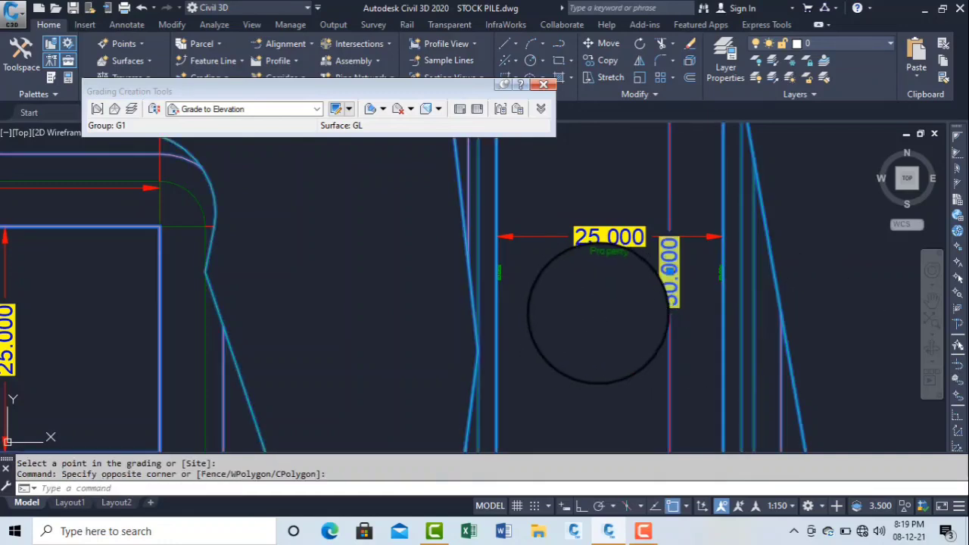
pyautogui.rightClick(598, 314)
pyautogui.click(674, 455)
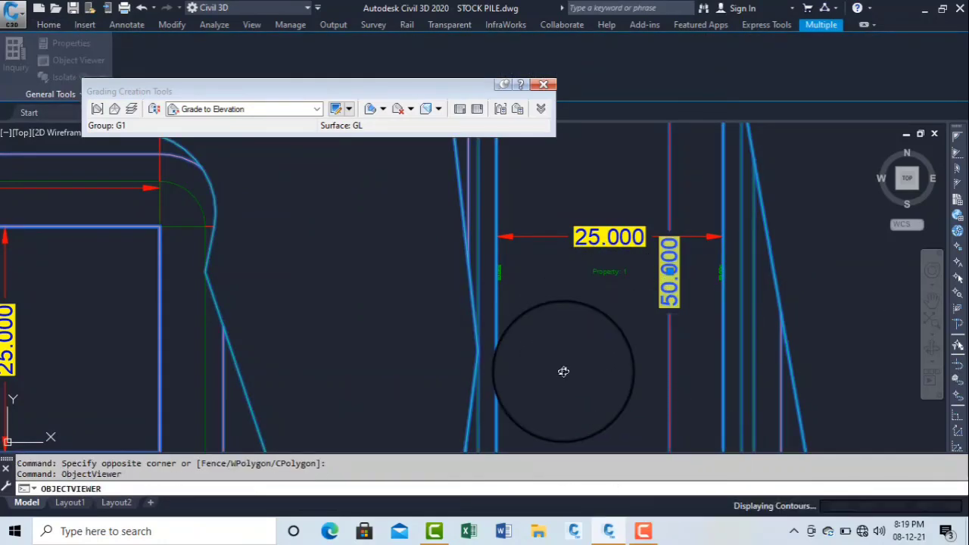
pyautogui.moveTo(571, 274)
pyautogui.mouseDown()
pyautogui.moveTo(519, 253)
pyautogui.moveTo(534, 214)
pyautogui.moveTo(523, 210)
pyautogui.moveTo(442, 314)
pyautogui.moveTo(381, 262)
pyautogui.moveTo(572, 172)
pyautogui.moveTo(565, 195)
pyautogui.moveTo(536, 212)
pyautogui.mouseUp()
pyautogui.rightClick(465, 187)
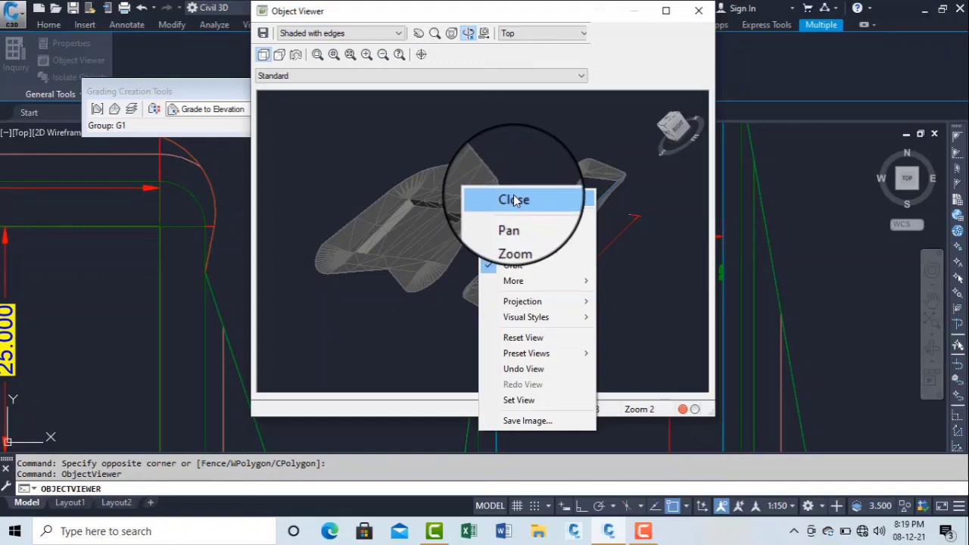
pyautogui.click(514, 200)
pyautogui.click(643, 532)
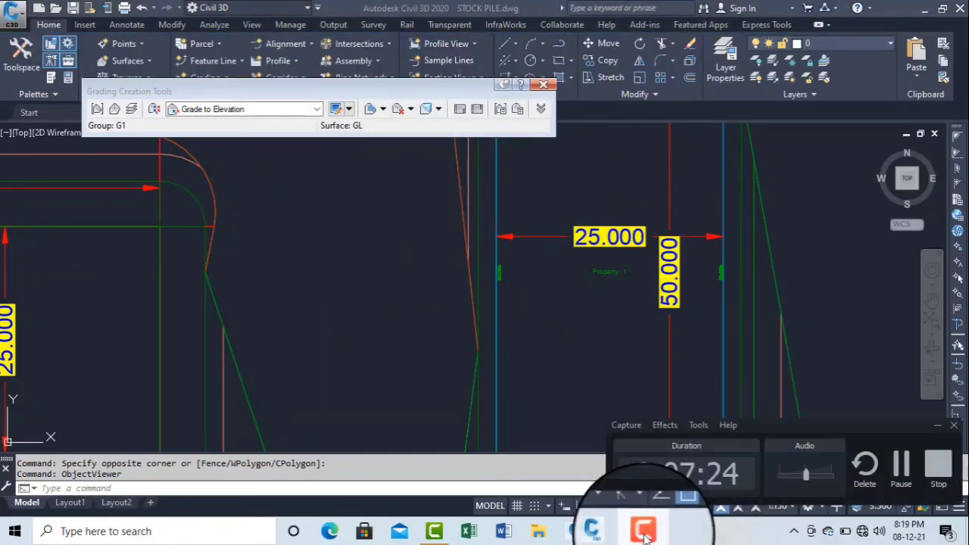
pyautogui.click(644, 532)
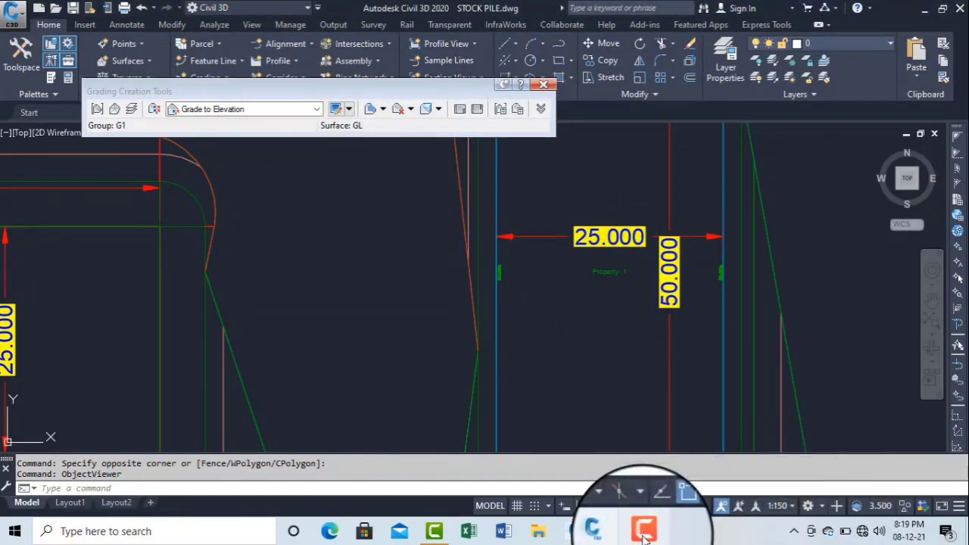
pyautogui.click(517, 315)
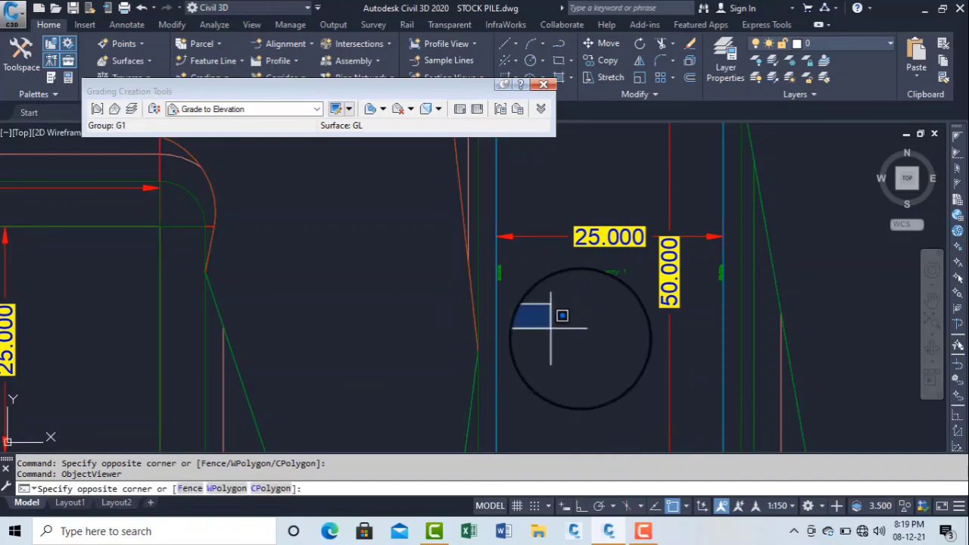
pyautogui.click(616, 330)
pyautogui.click(317, 109)
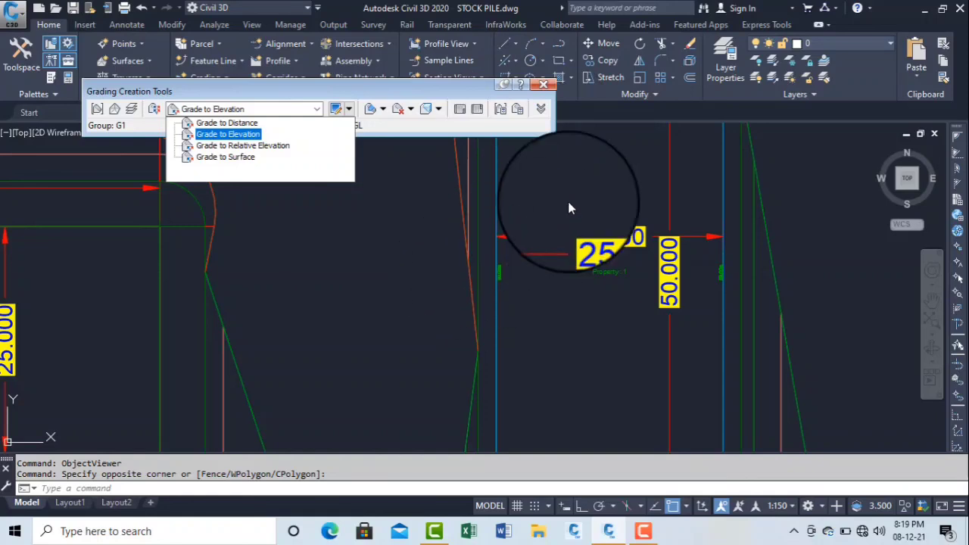
pyautogui.click(644, 533)
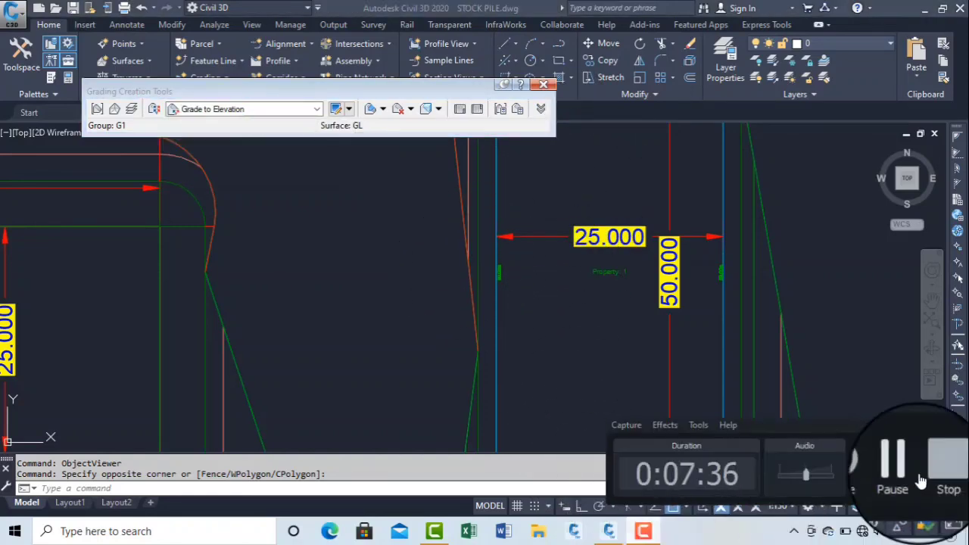